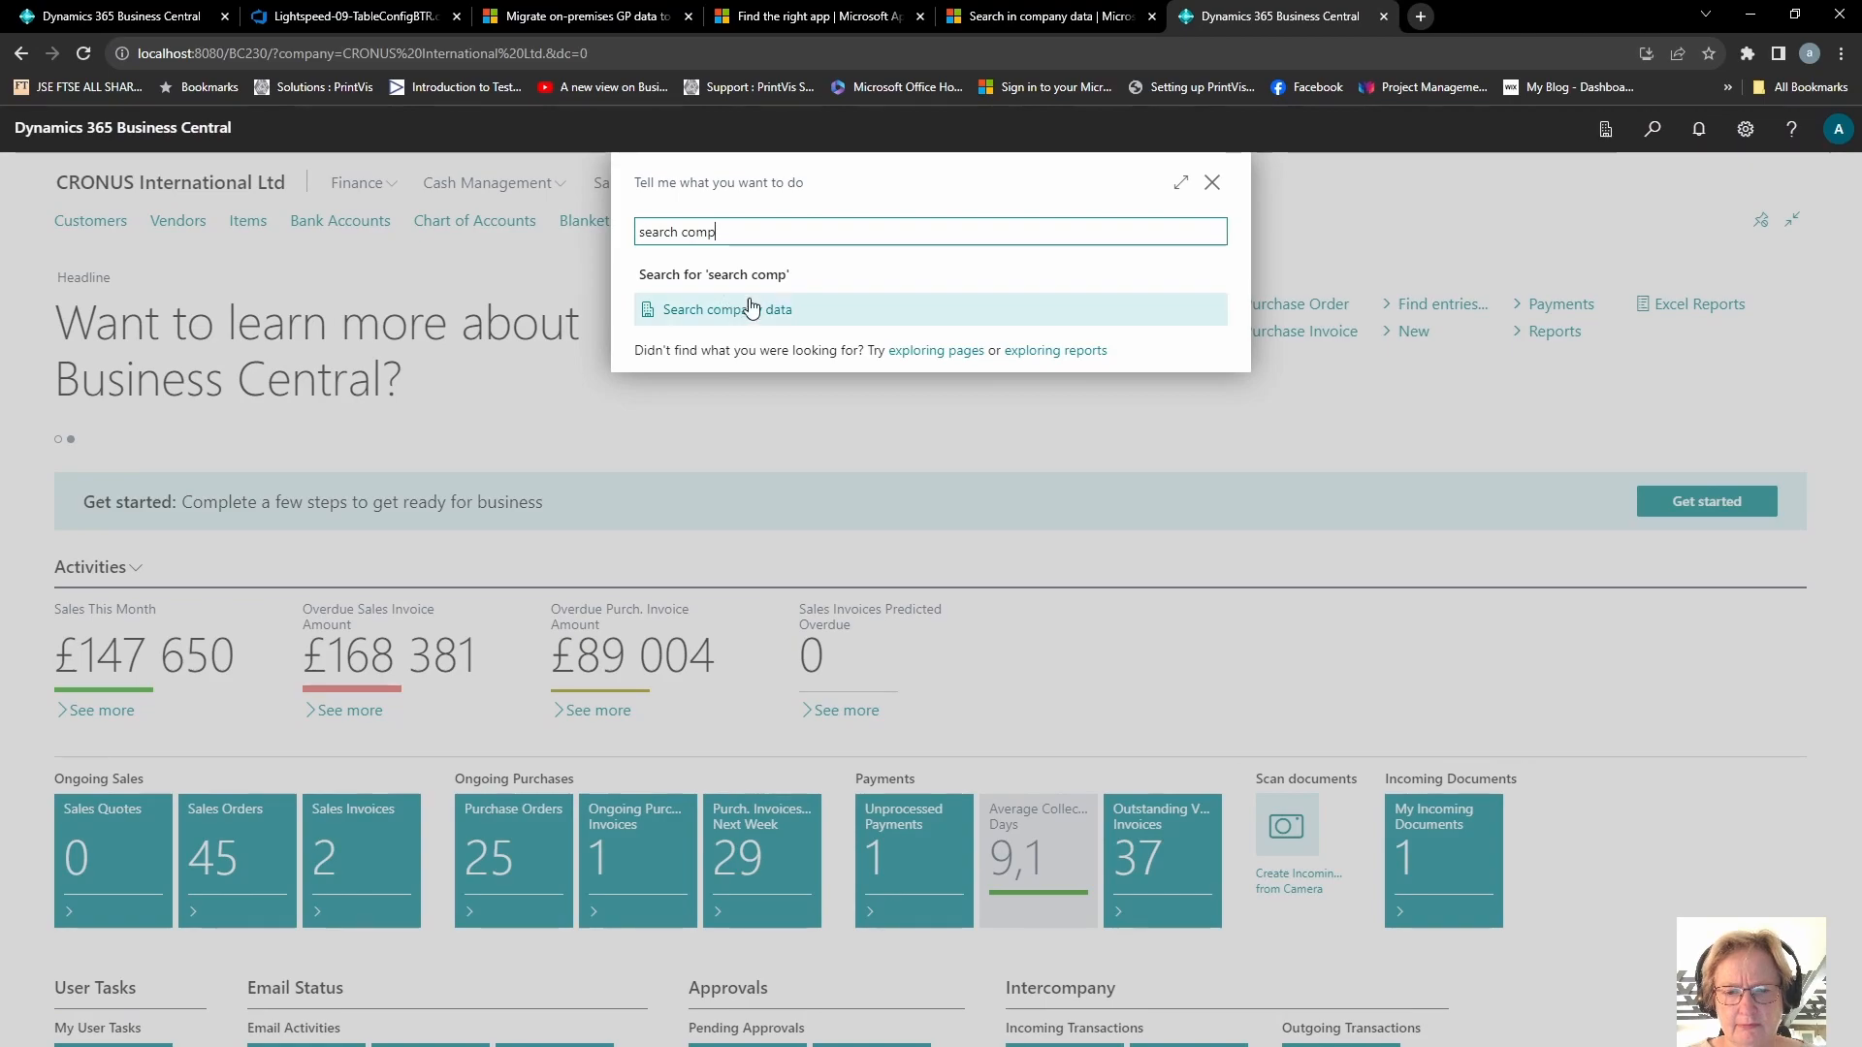
Step: Open Search in company data and search for "wheel rep"
click(762, 310)
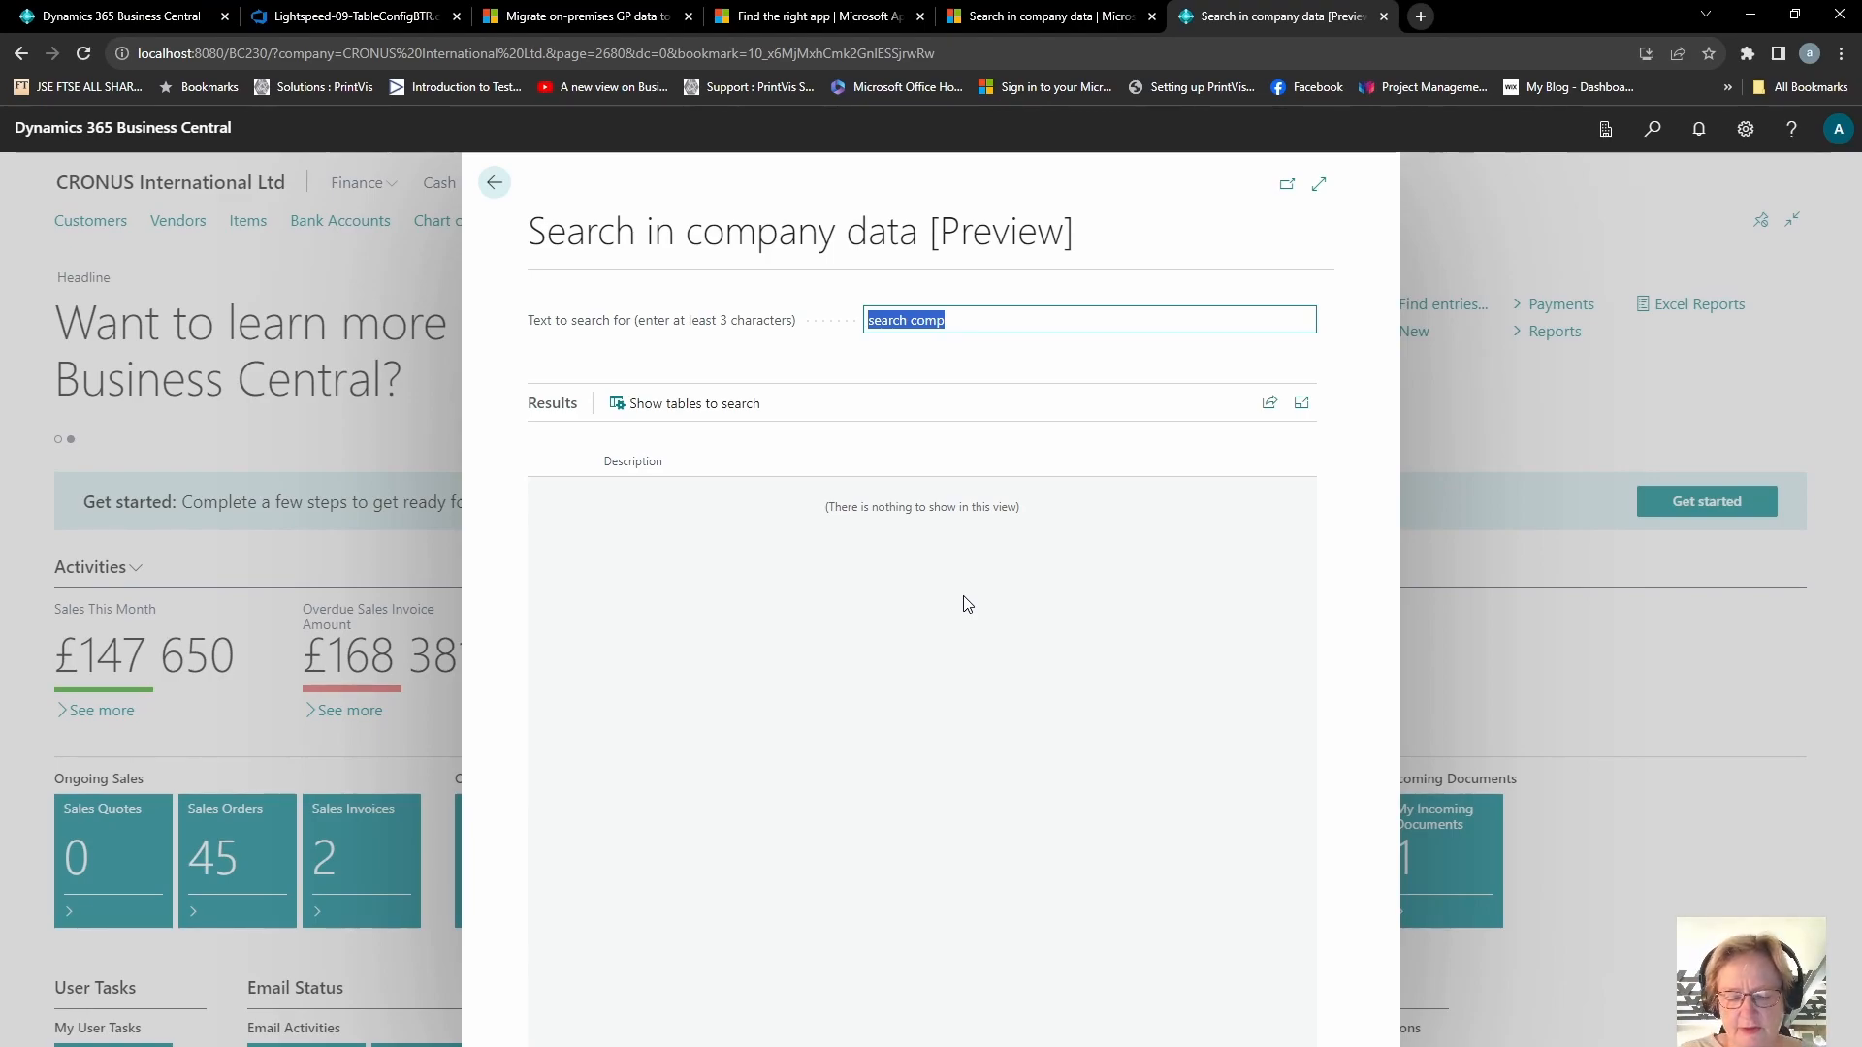
text(wheel rep)
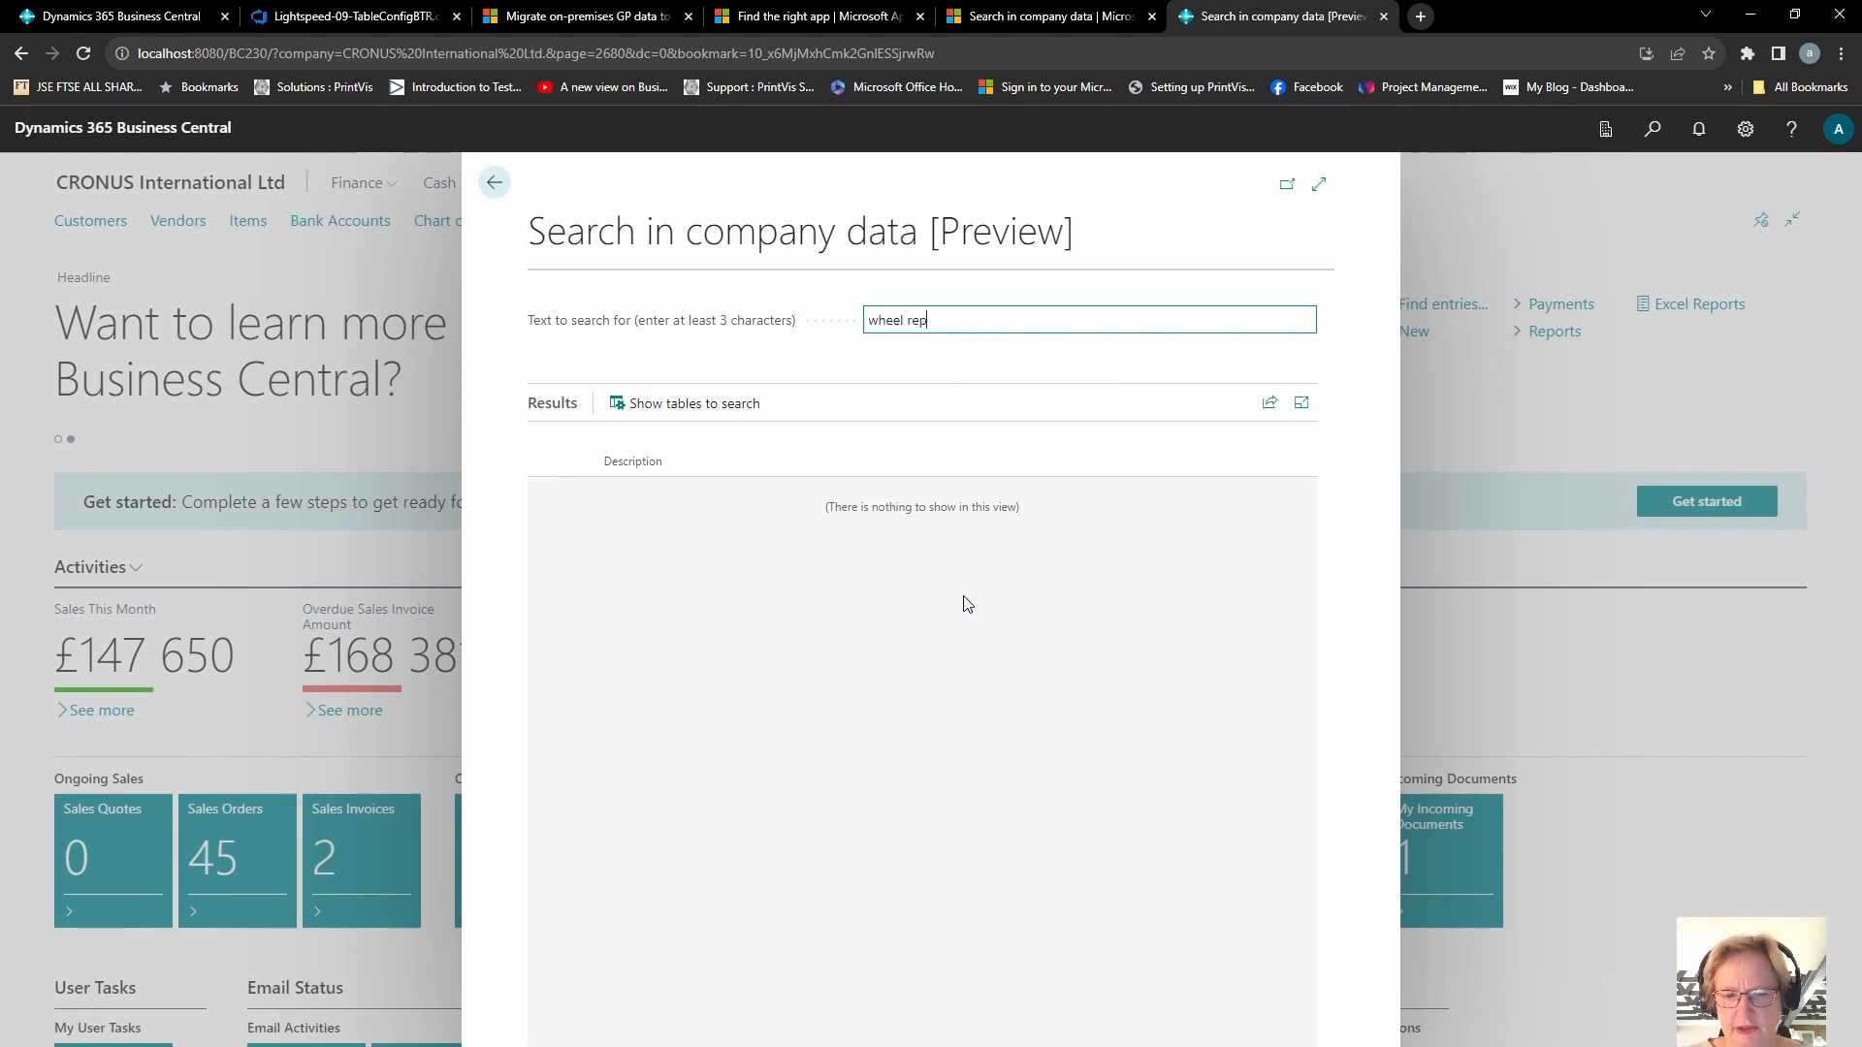
key(Return)
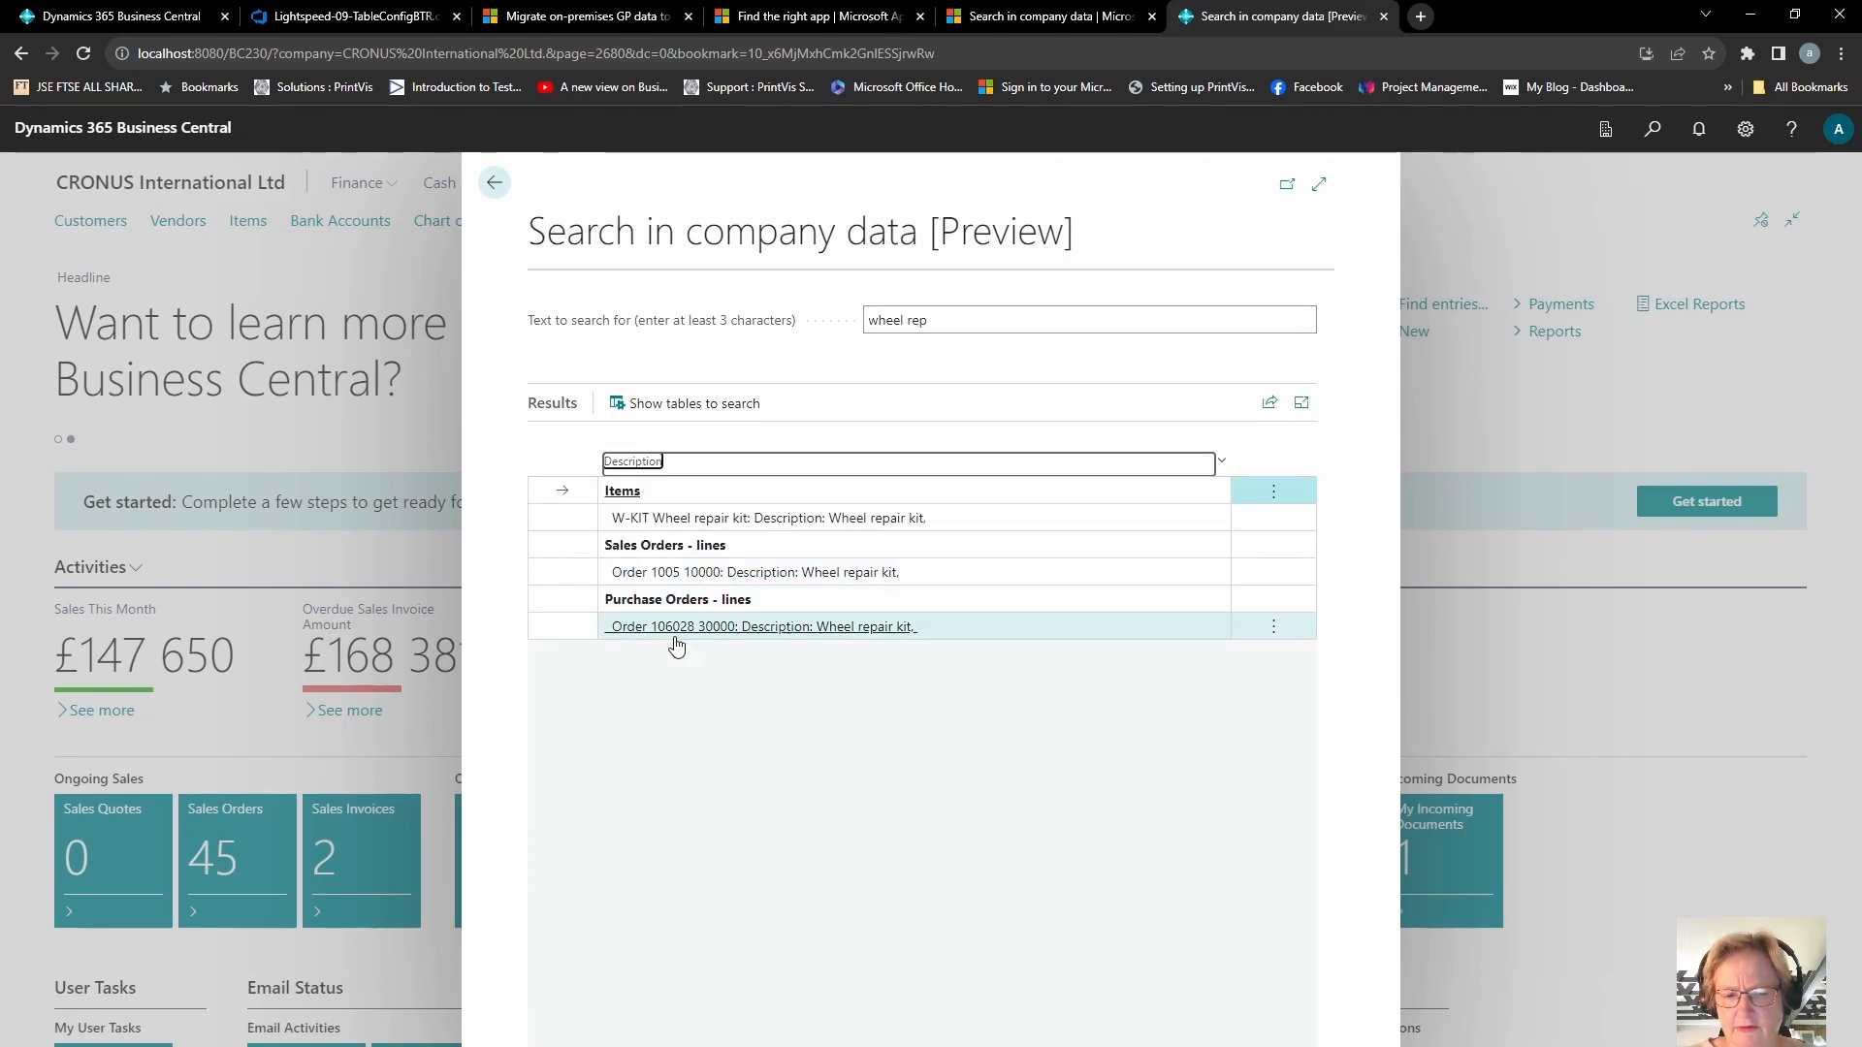
Step: Open the wheel repair kit item, sales order line and purchase order line results in turn, returning to the search each time
click(676, 519)
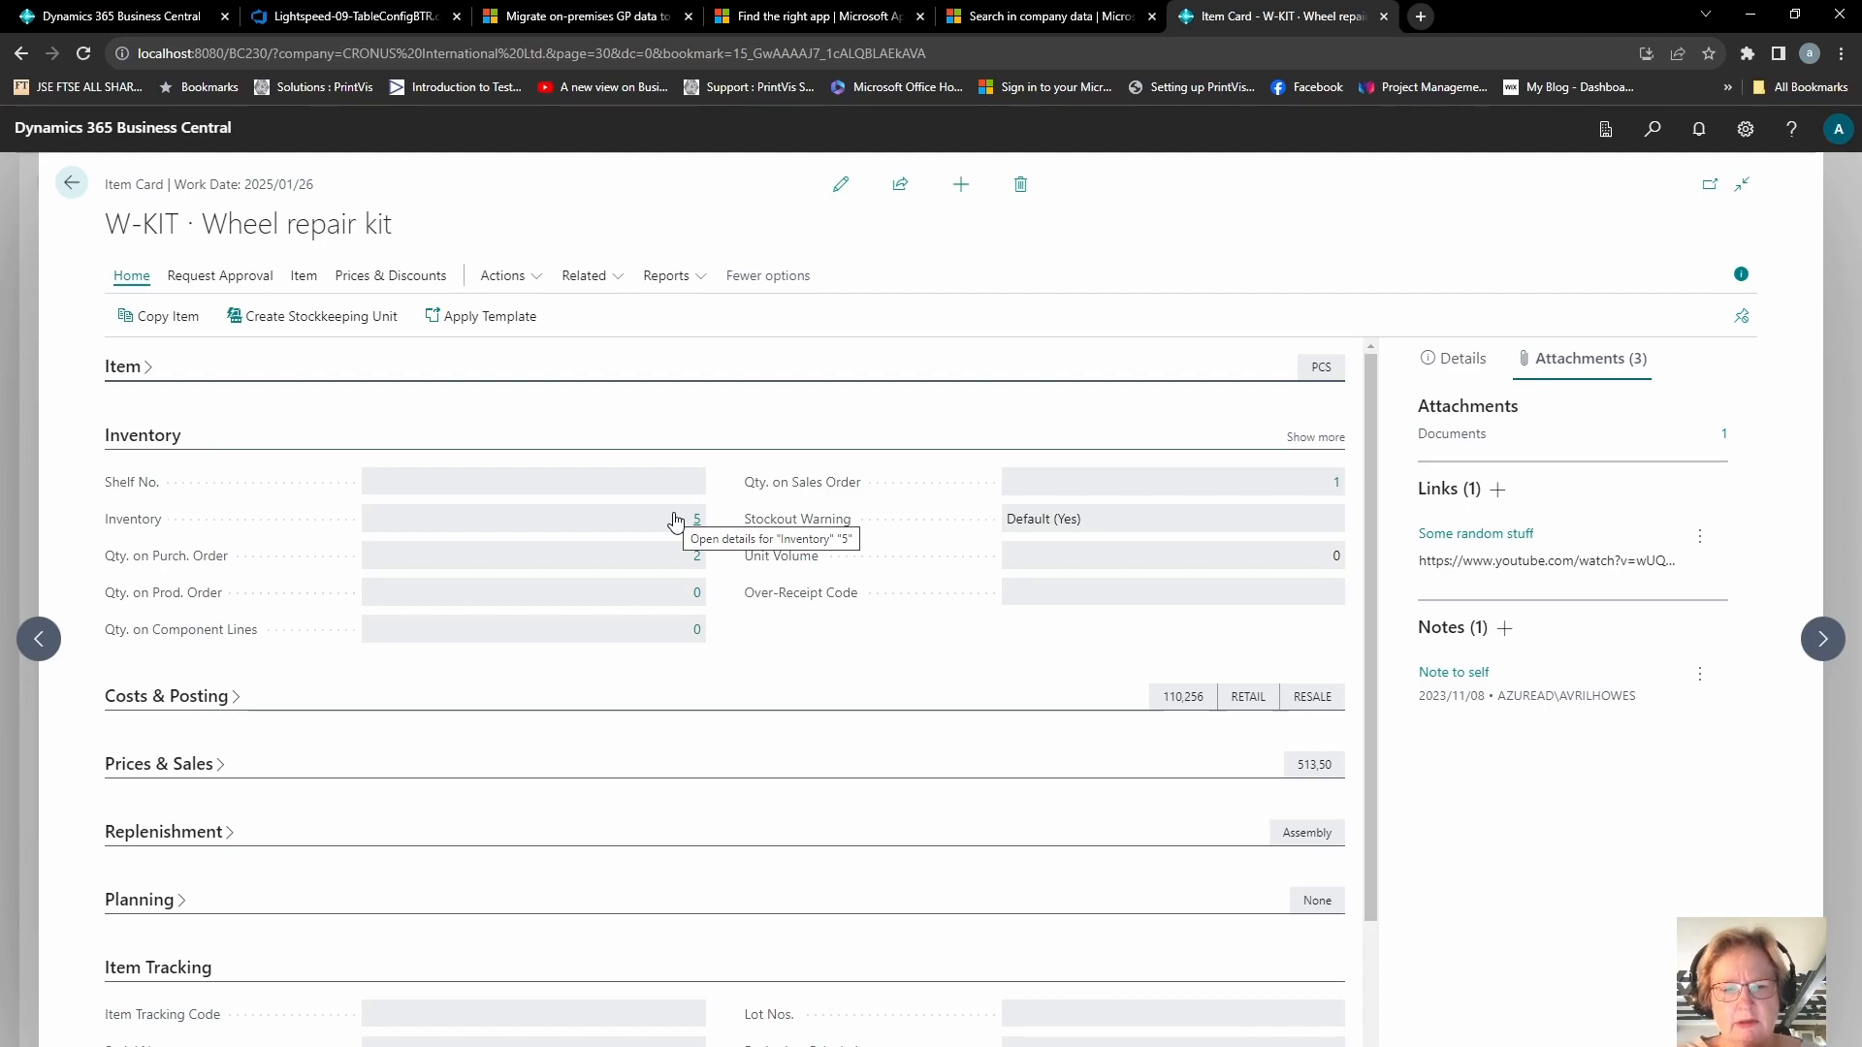
key(Escape)
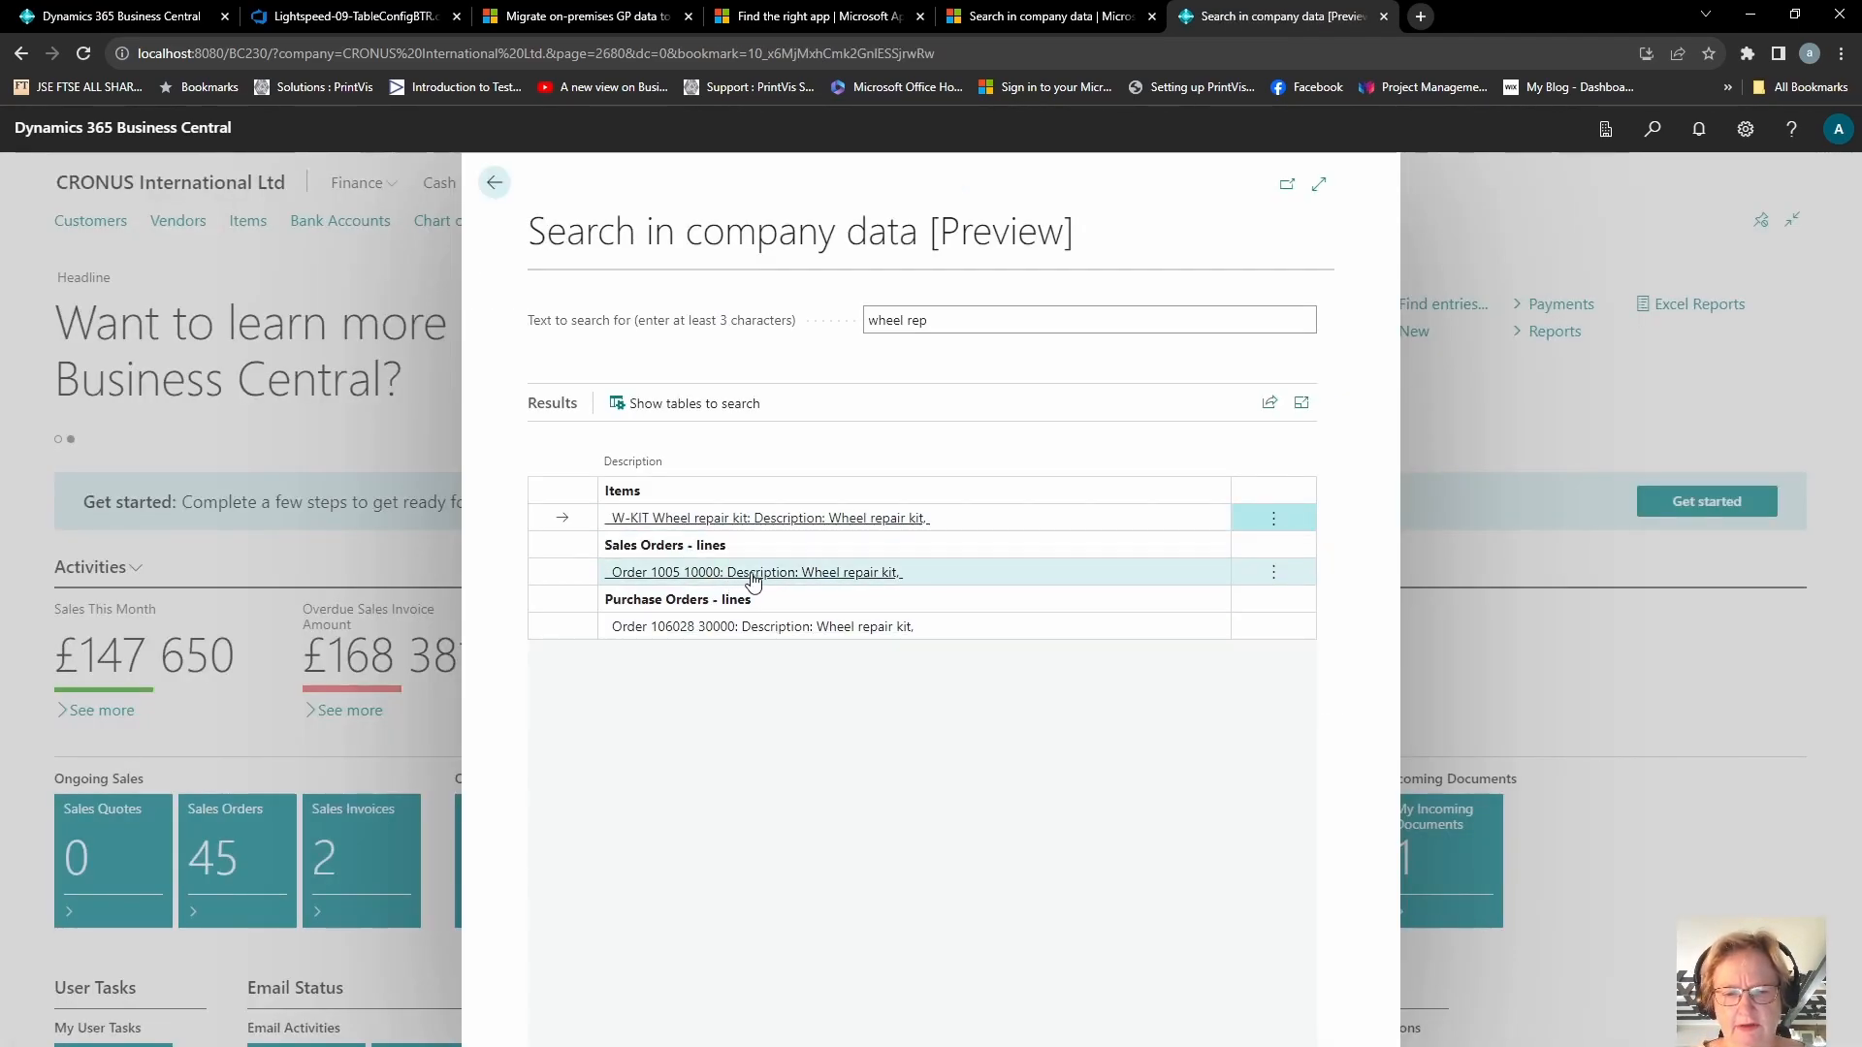
click(755, 579)
click(754, 575)
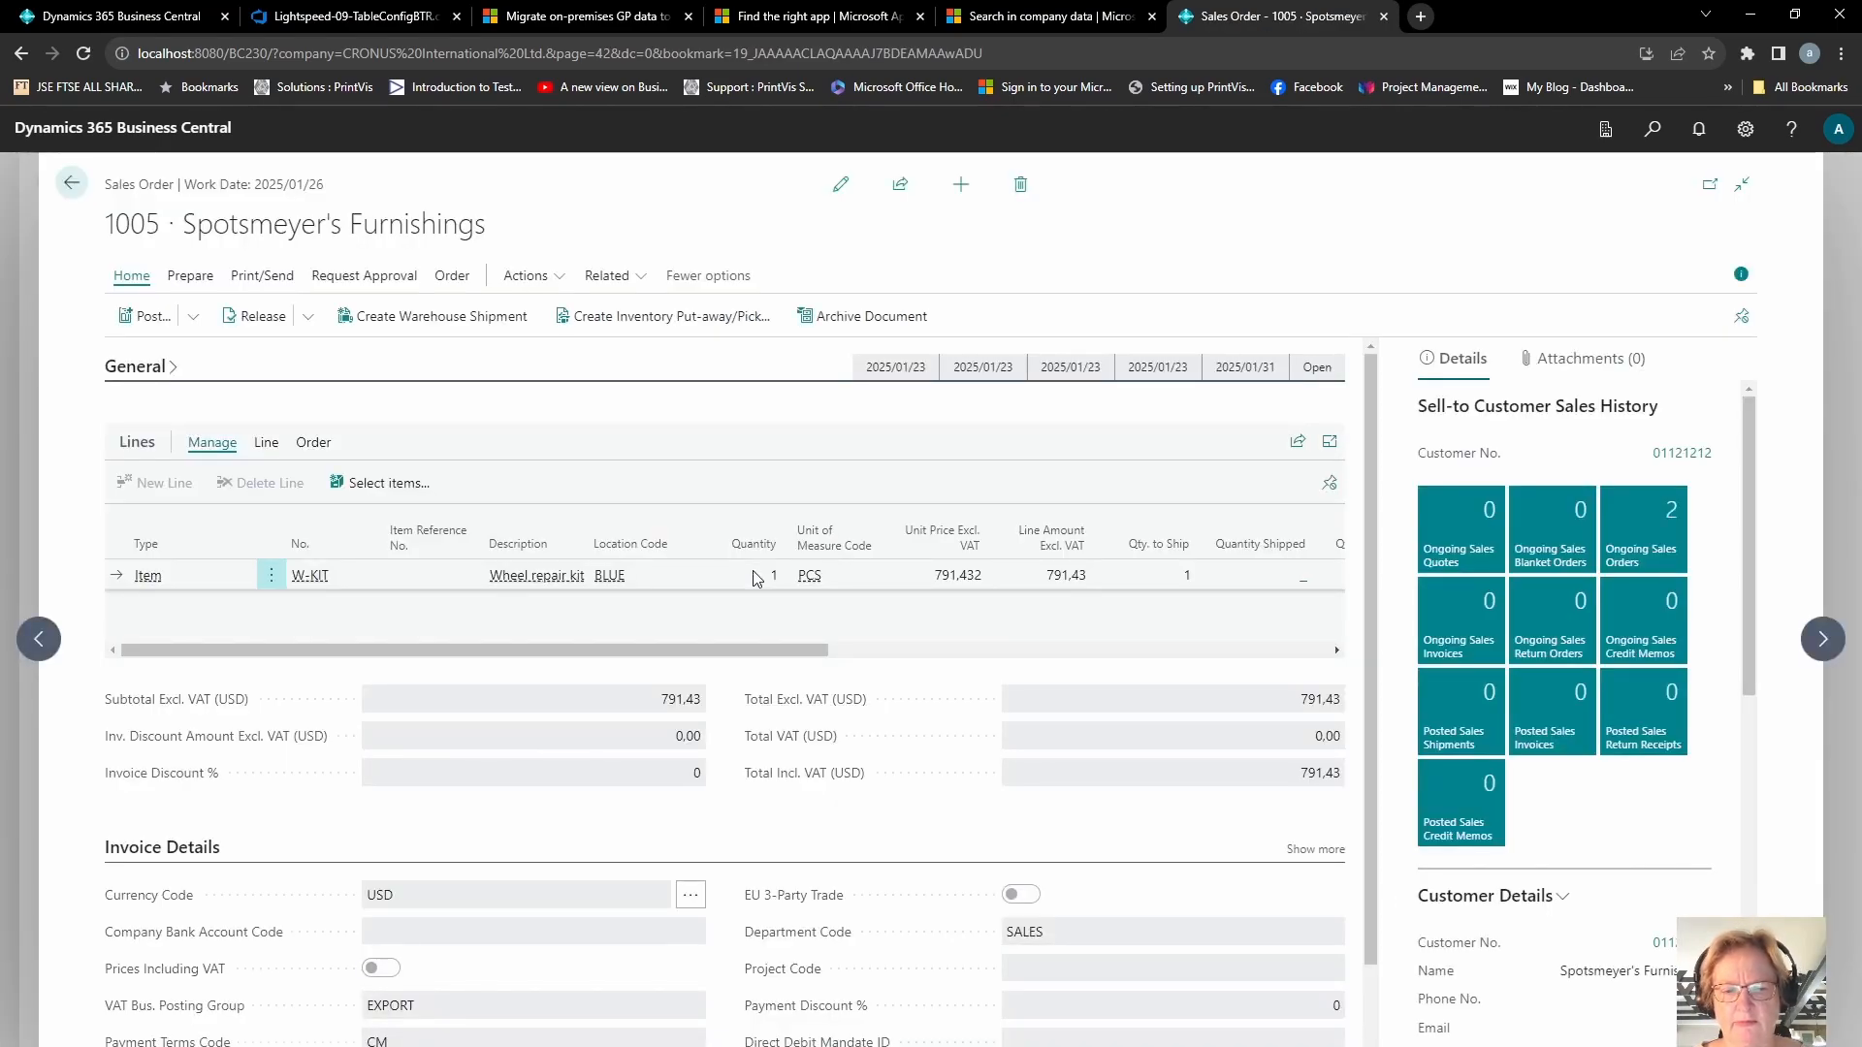
key(Escape)
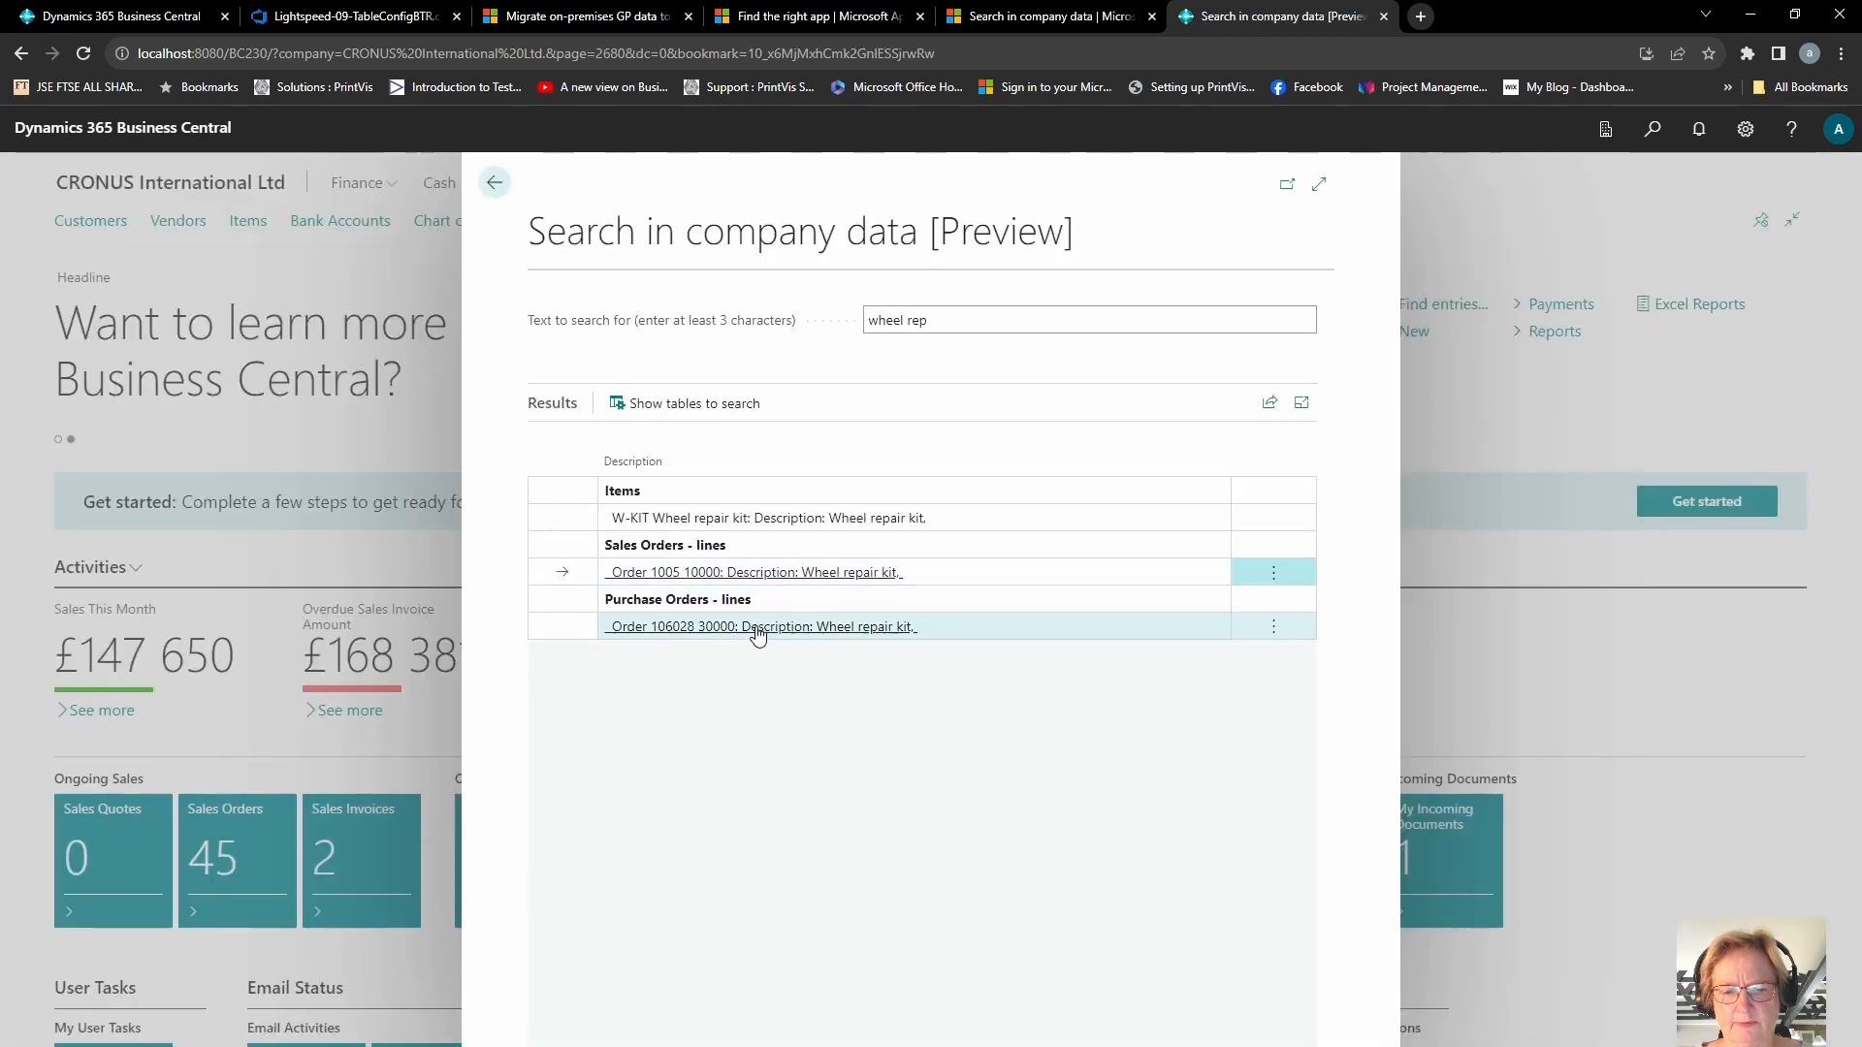
click(755, 627)
key(Escape)
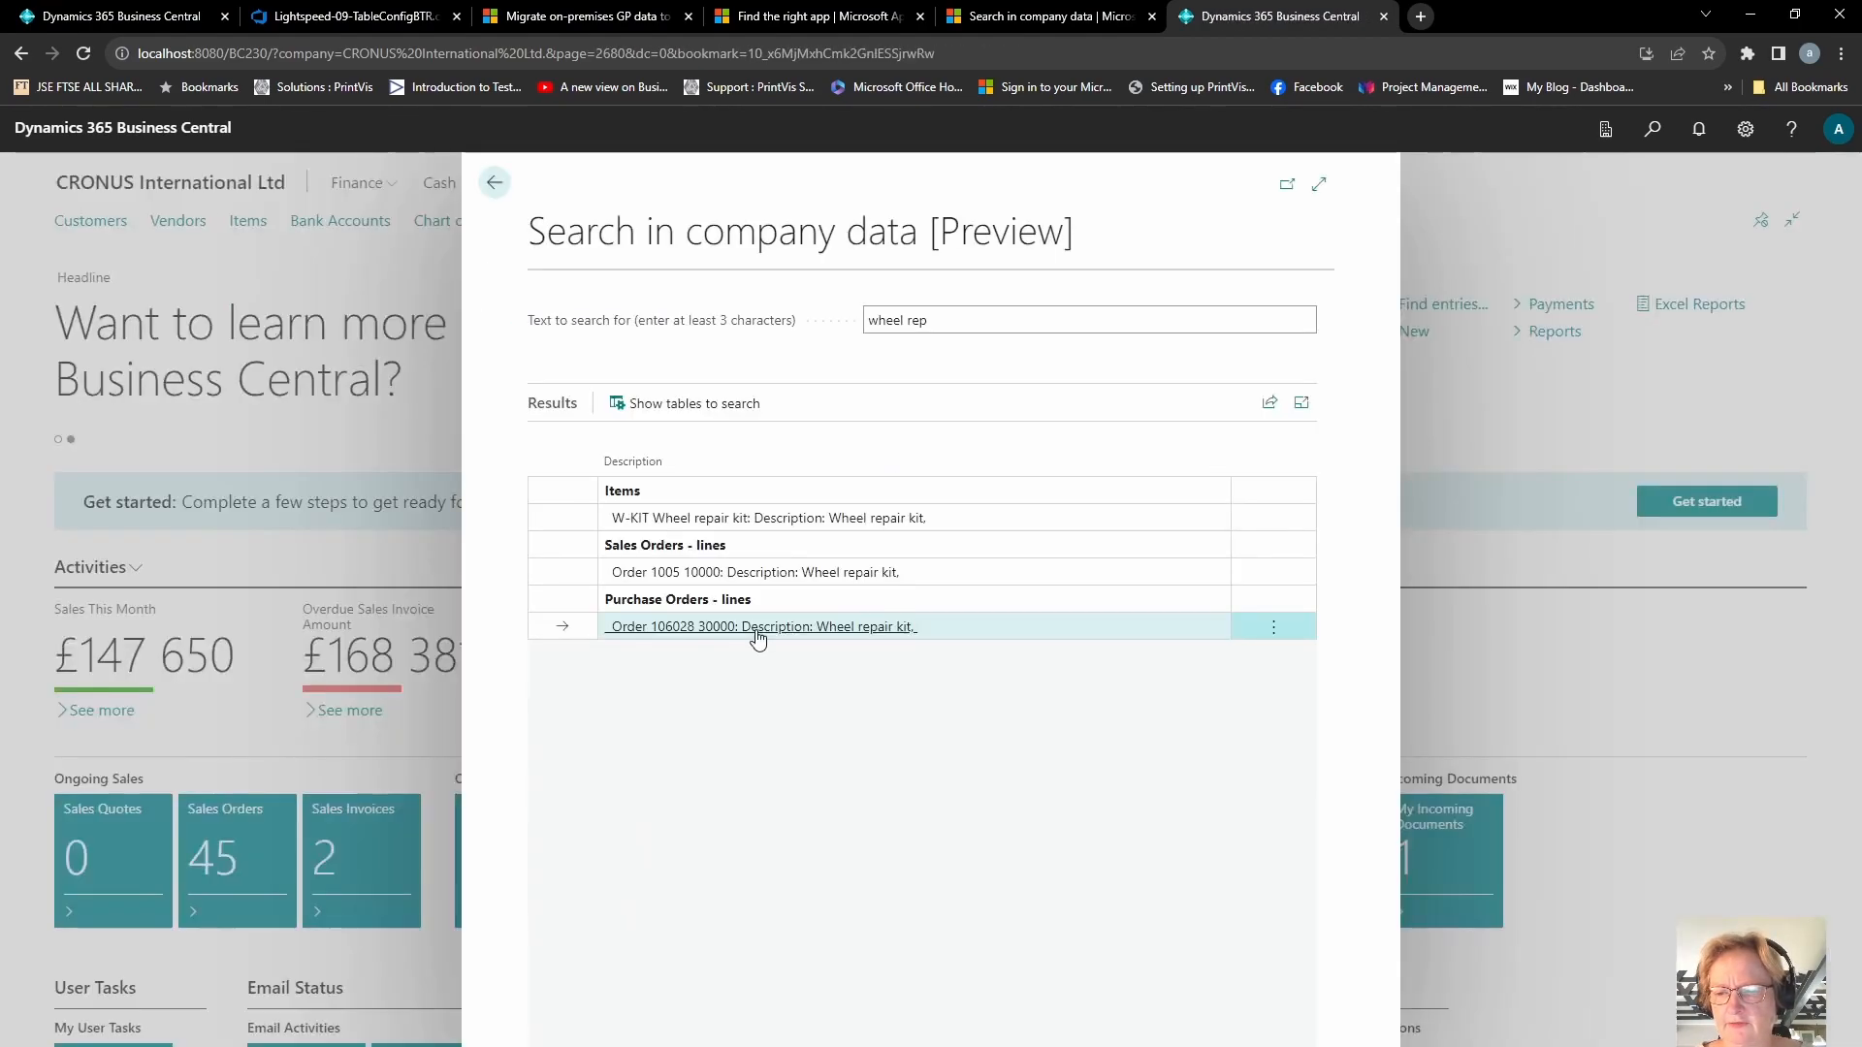
Step: Search company data for "cannon" and open the first customer ledger entry result
click(1027, 327)
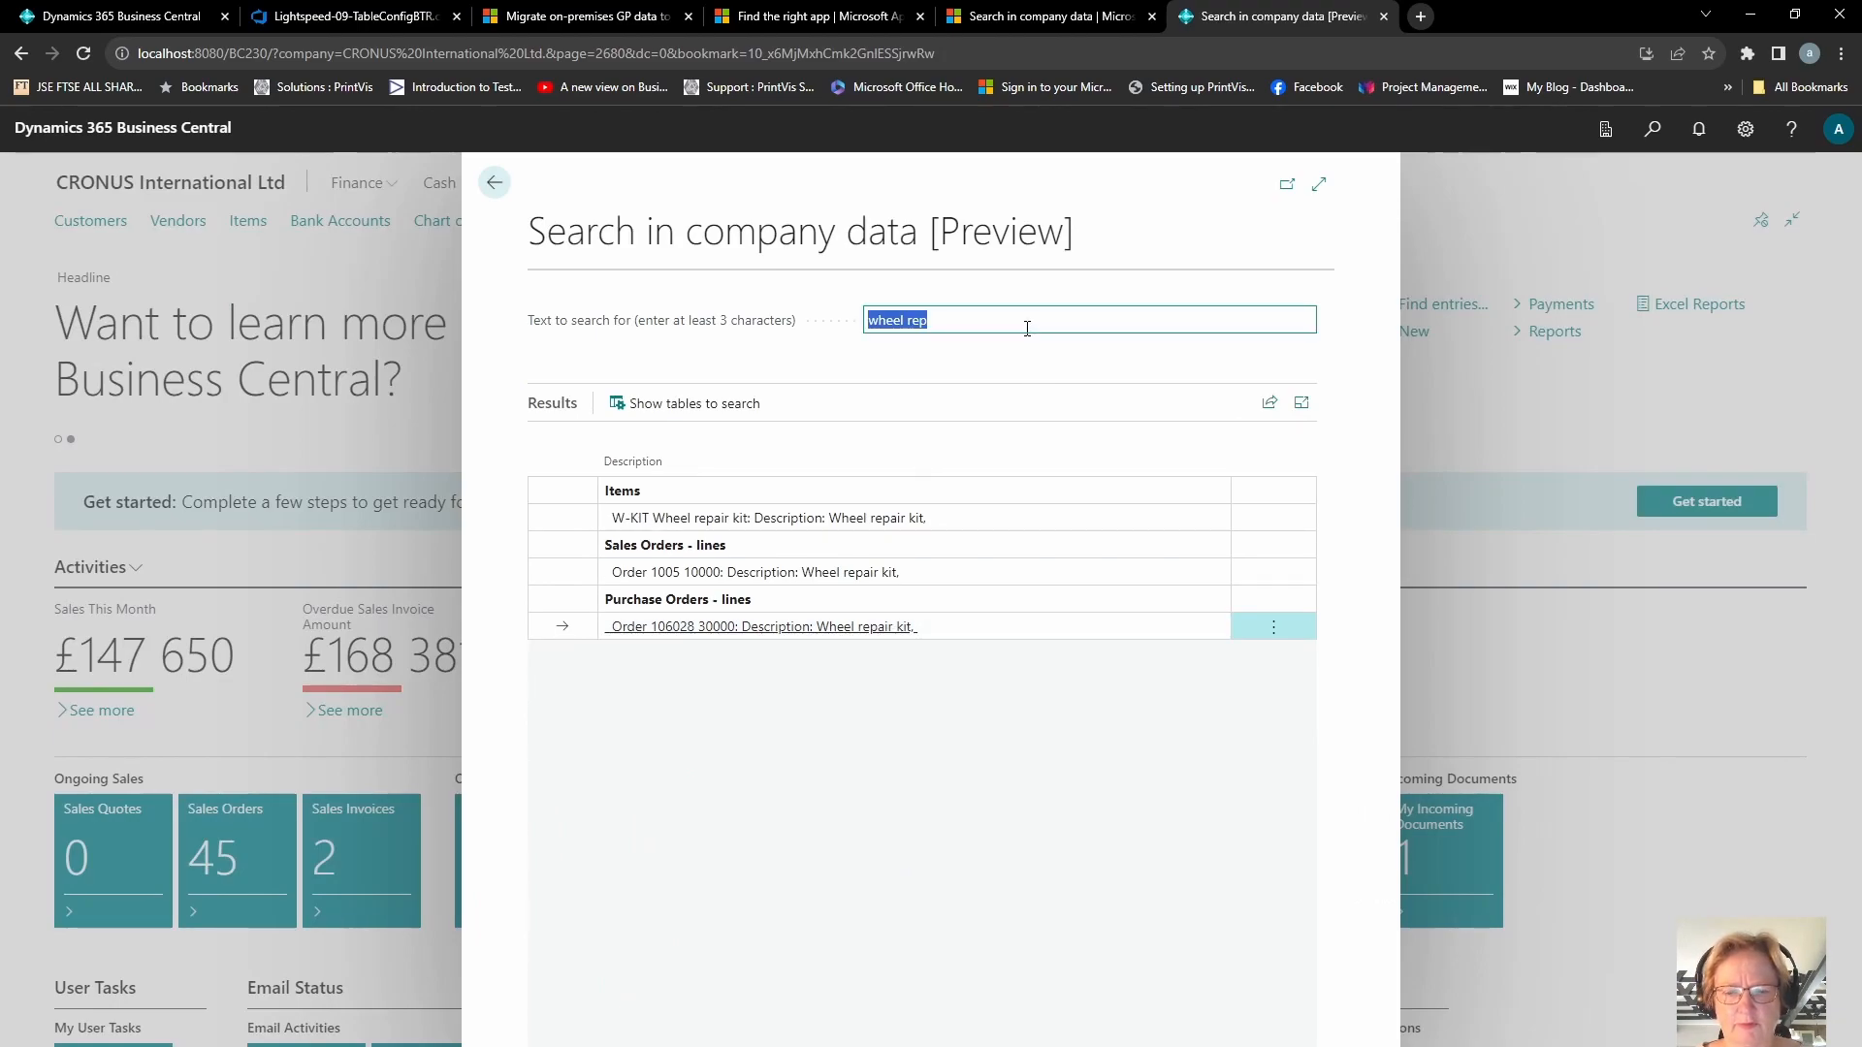
text(cannon)
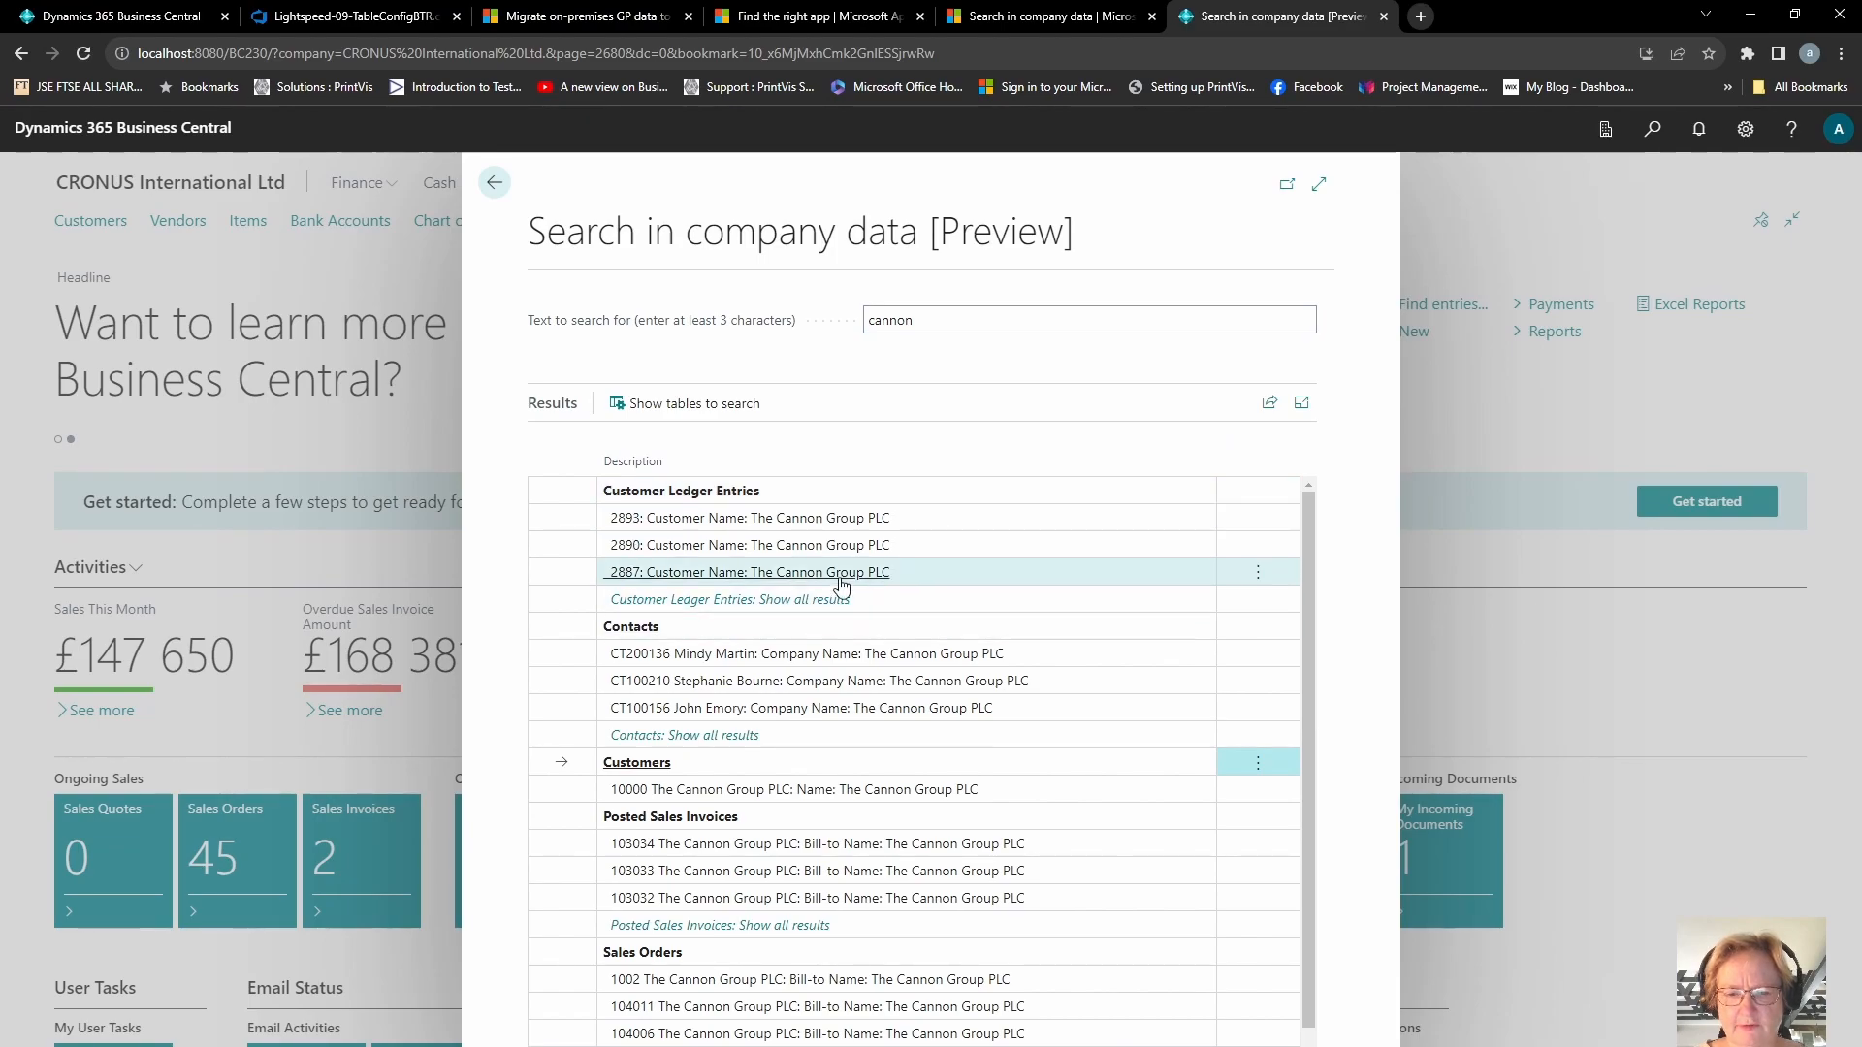
click(849, 520)
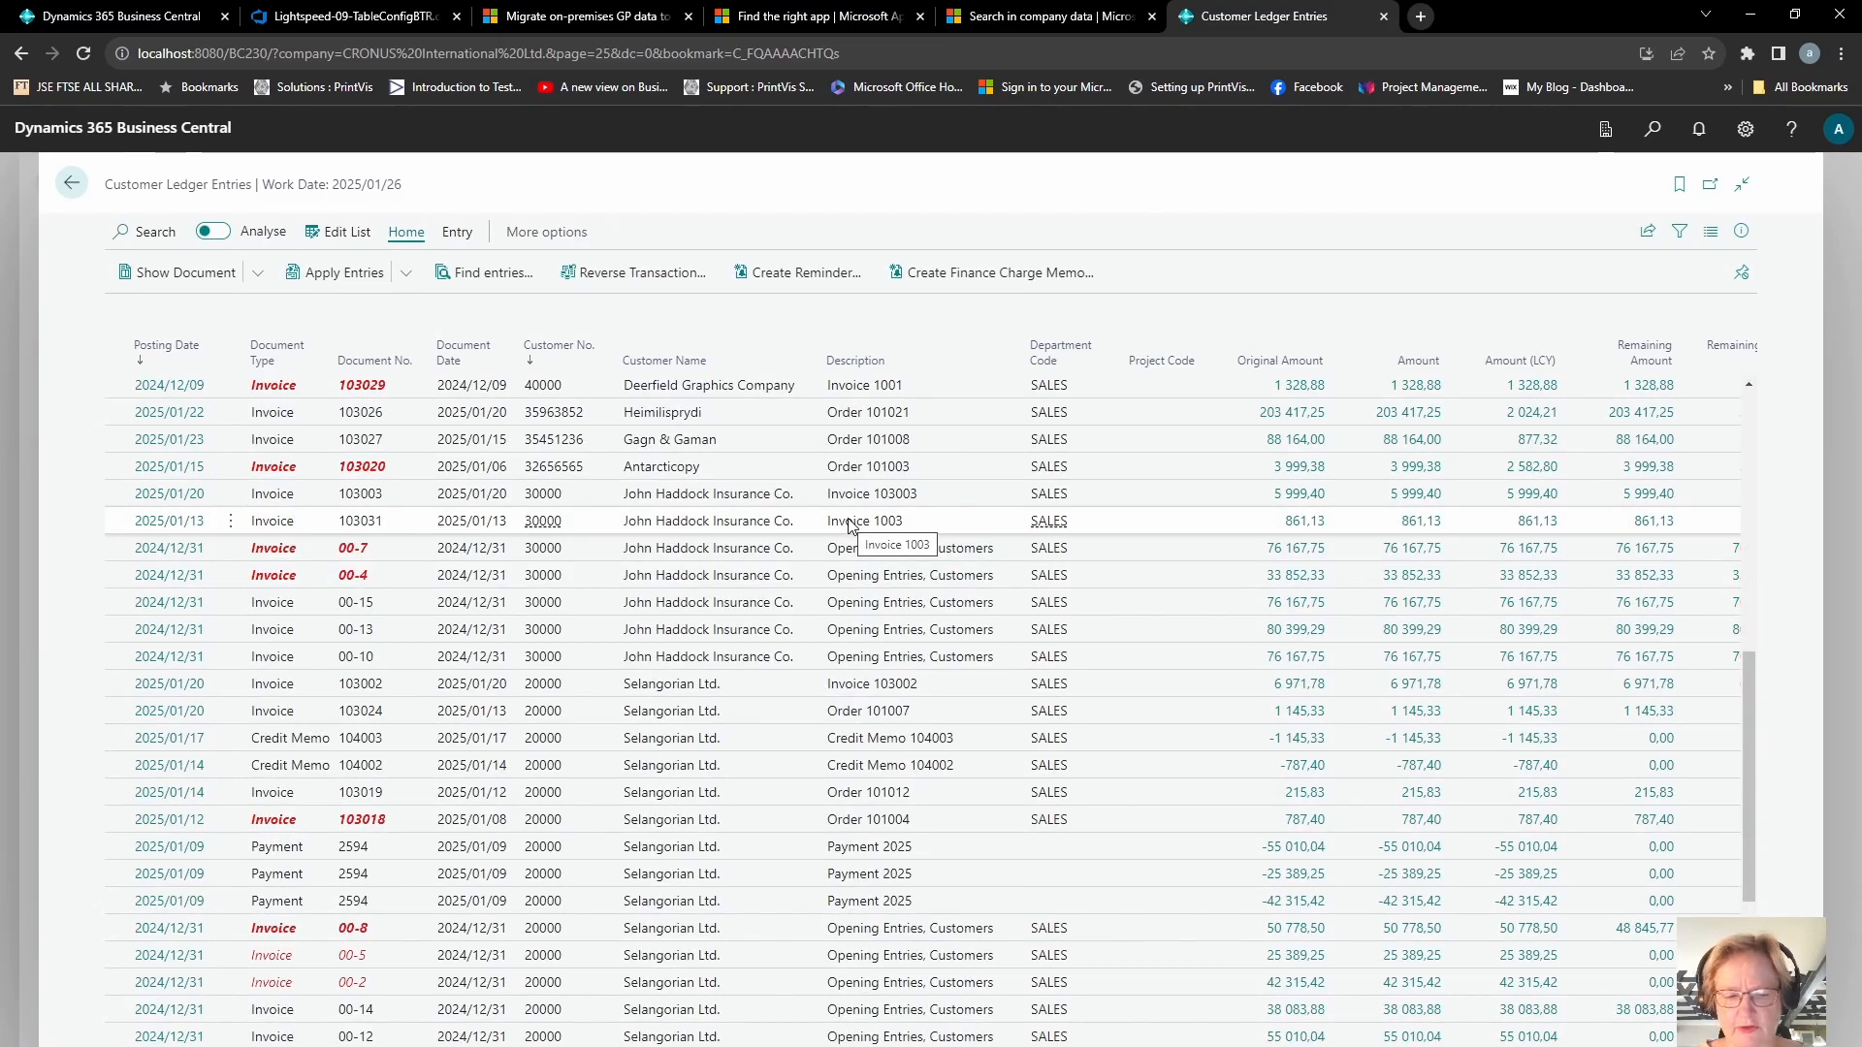
key(Escape)
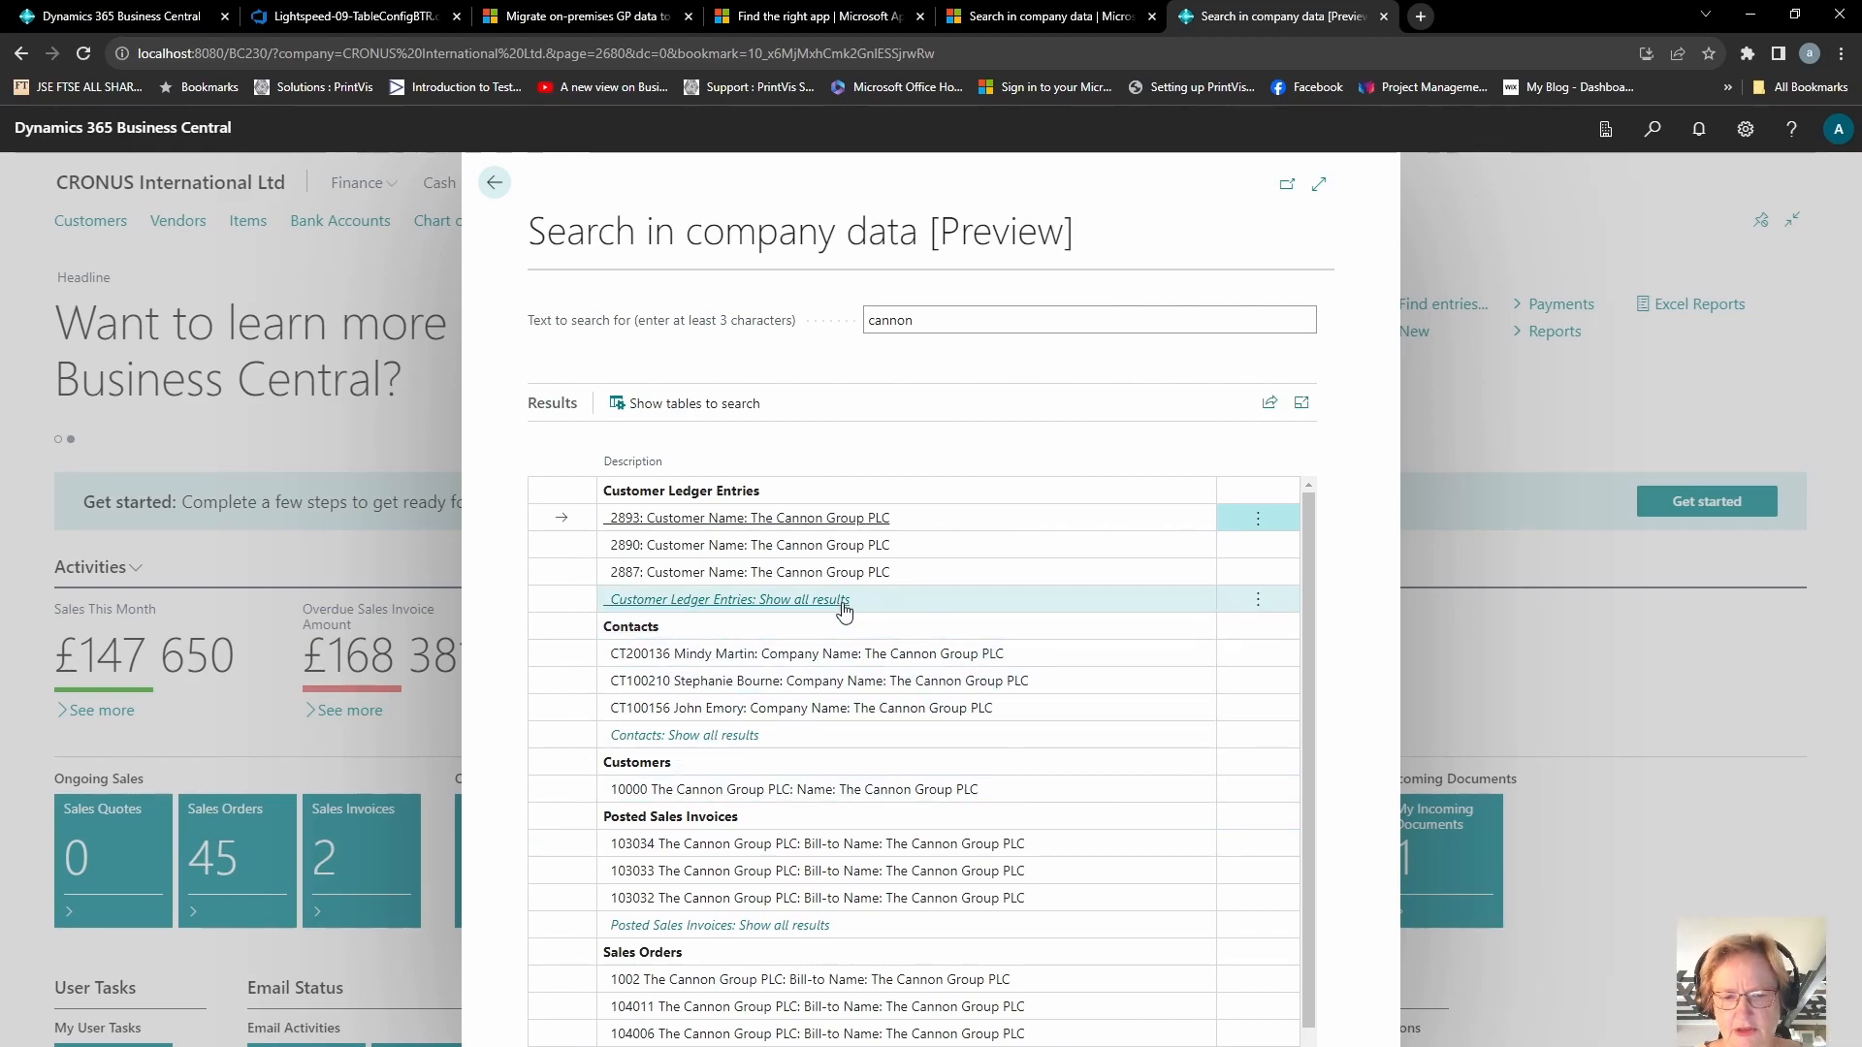
Step: Browse the cannon results: all customer ledger entries, the Cannon Group customer and all posted sales invoices
click(676, 602)
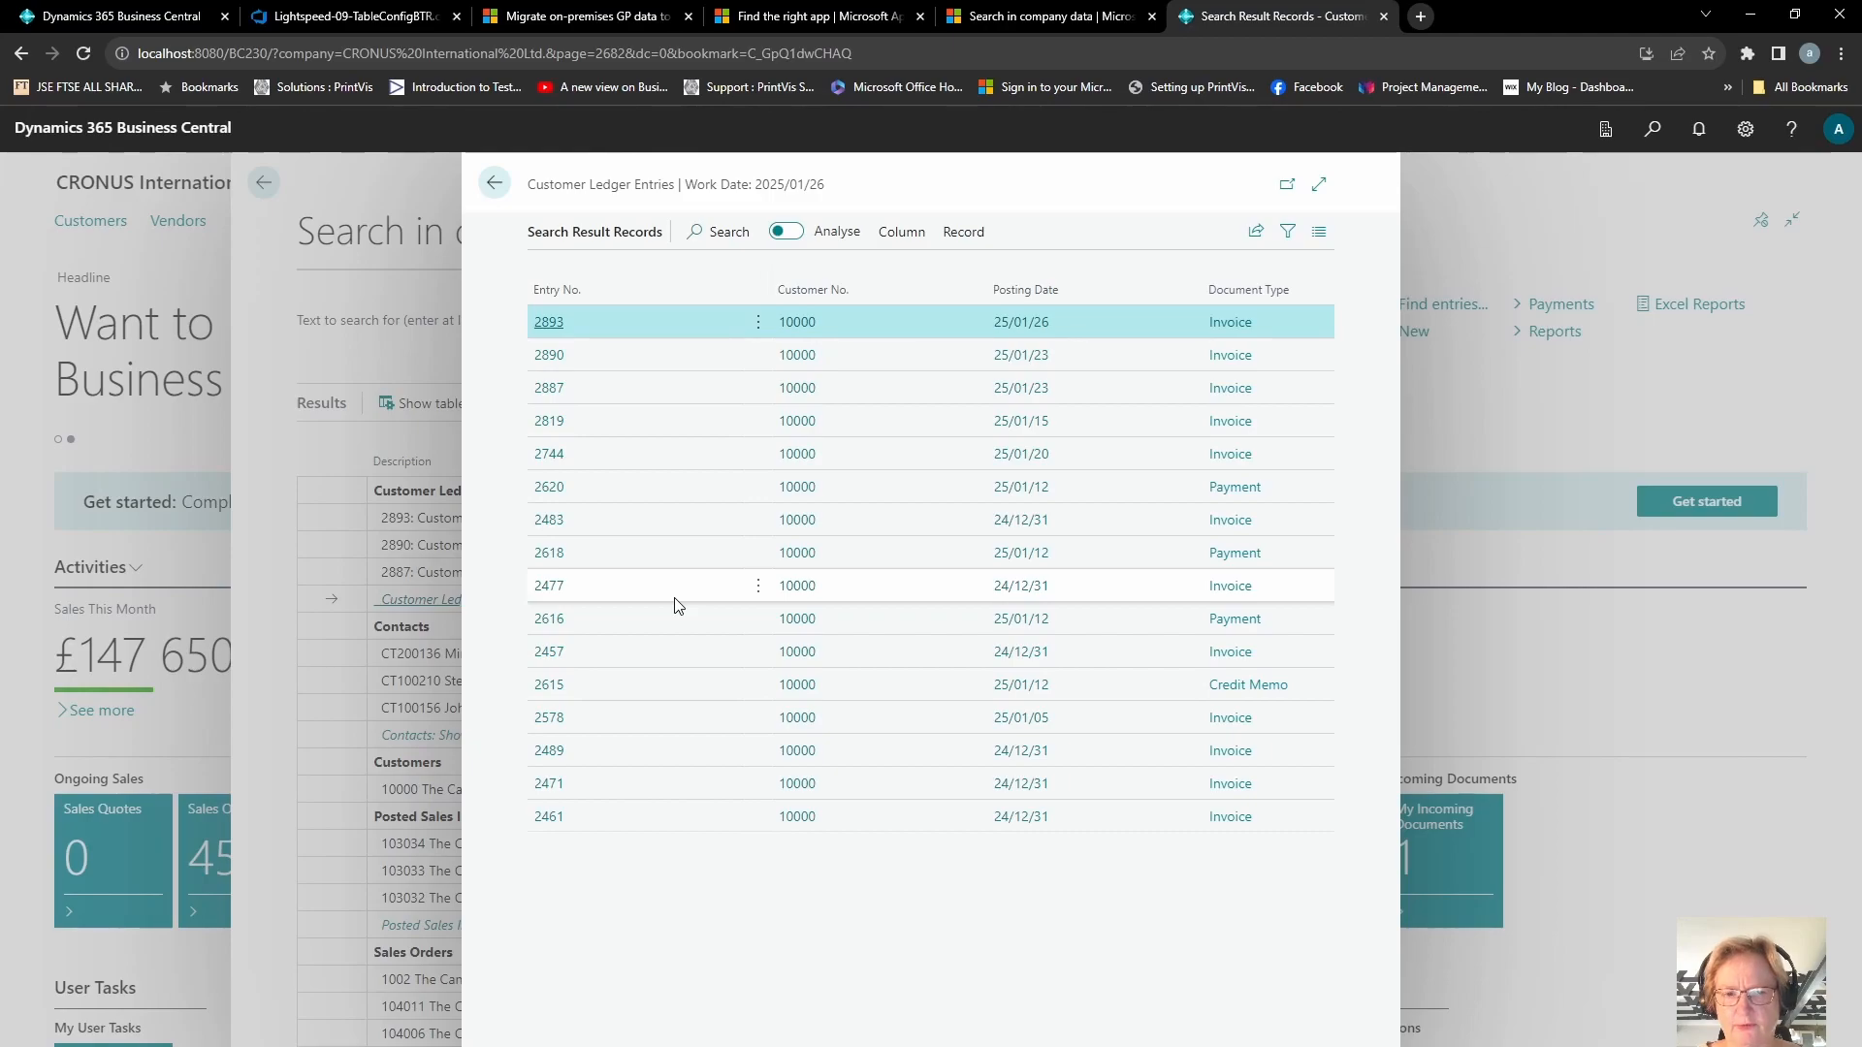
key(Escape)
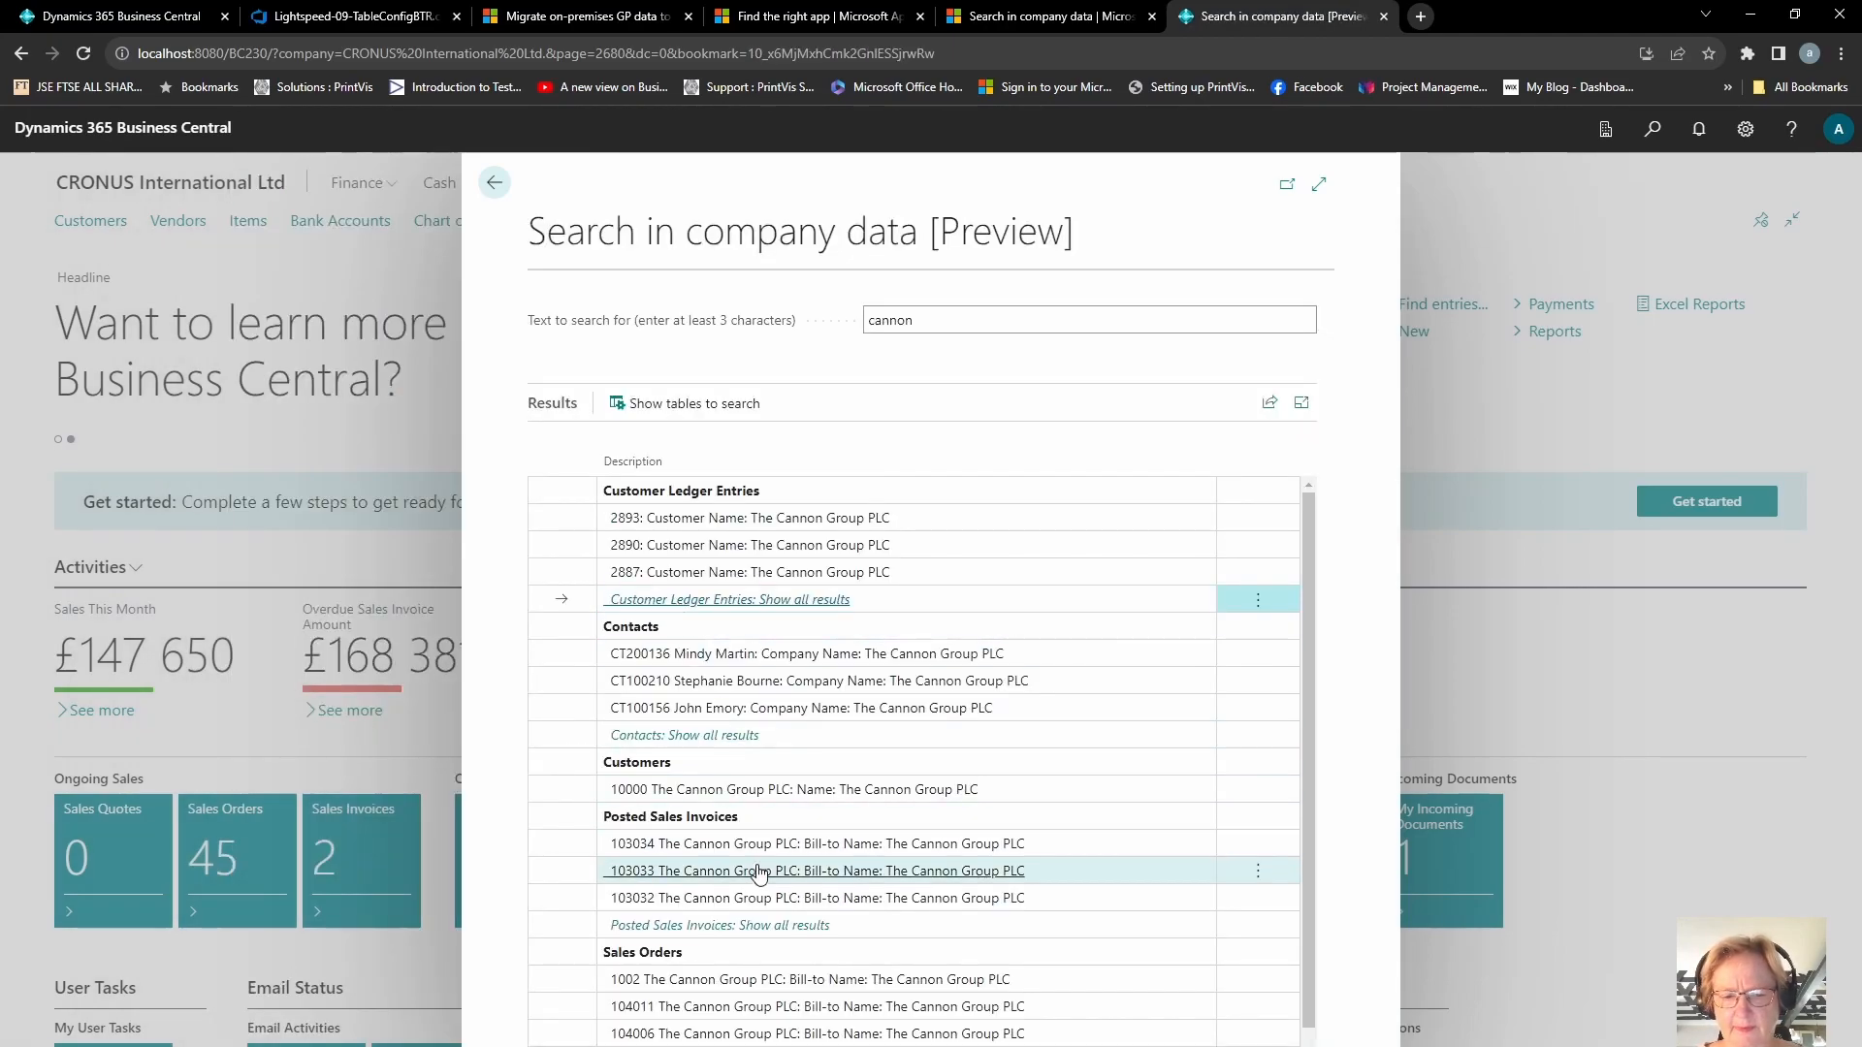
click(773, 791)
key(Escape)
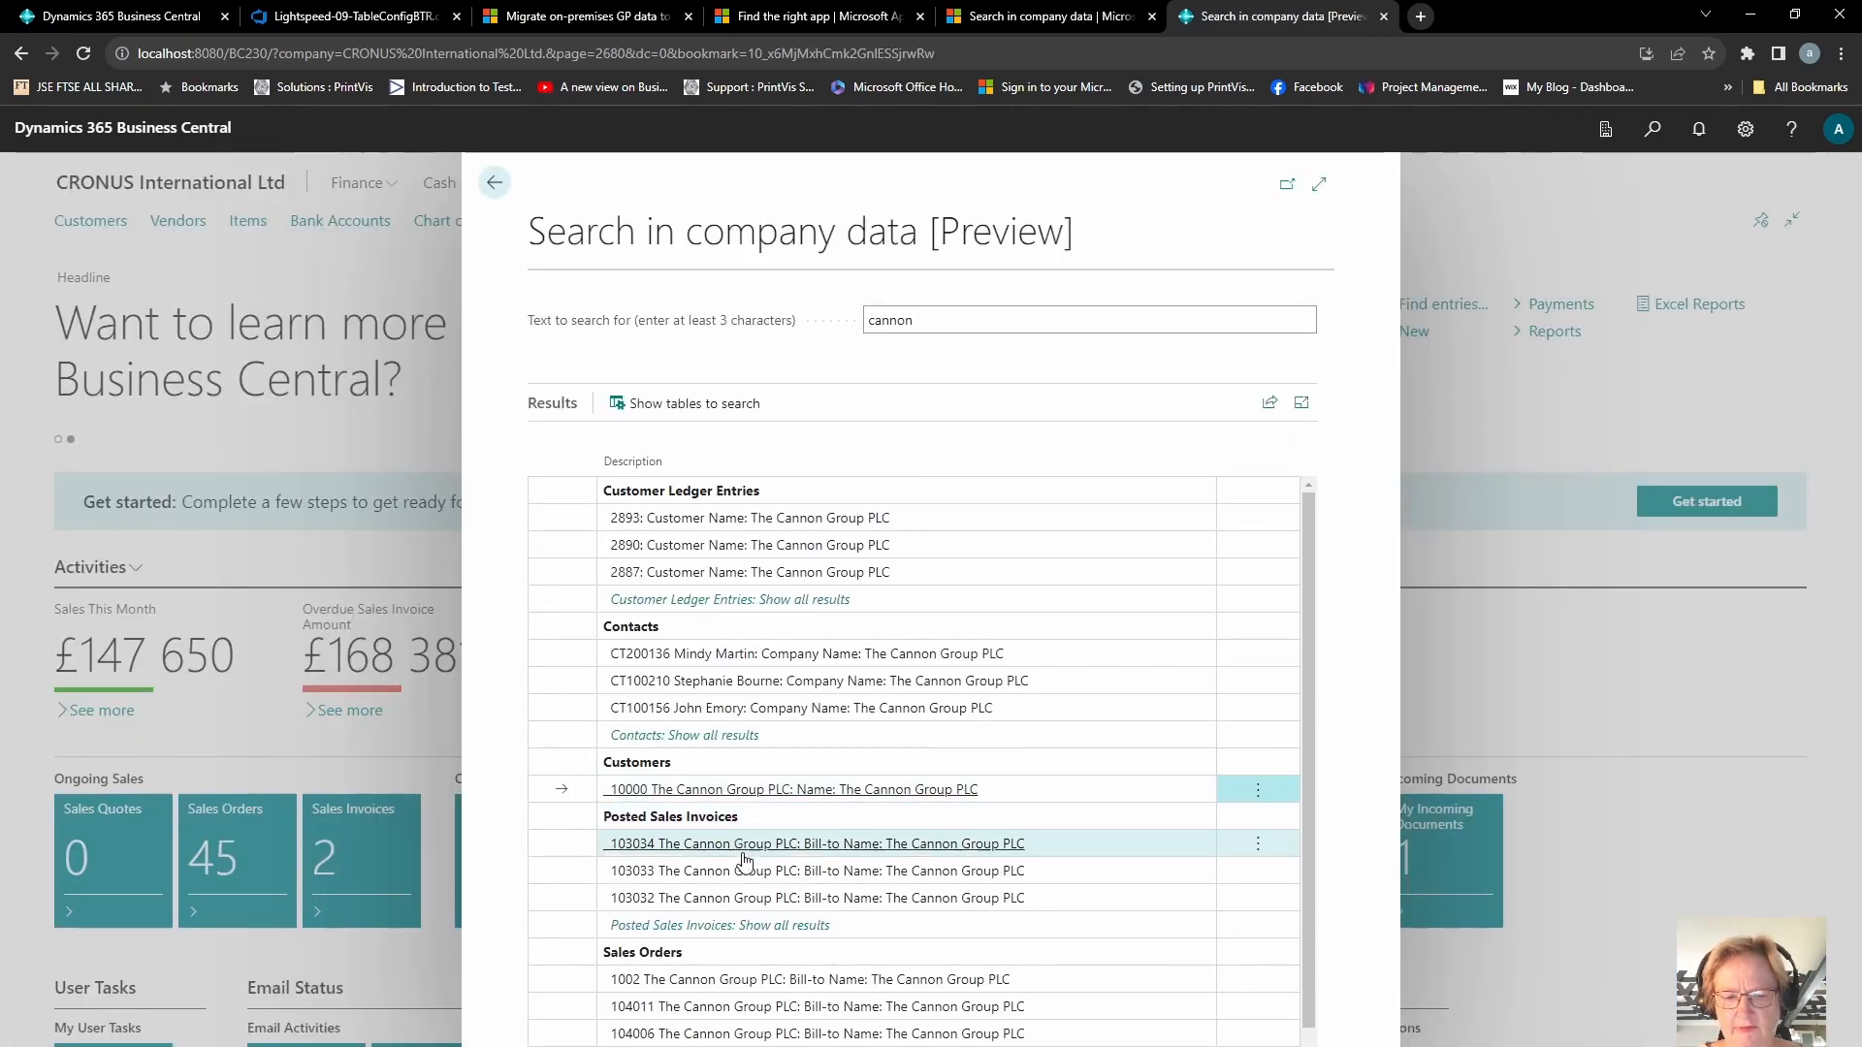
click(818, 929)
key(Escape)
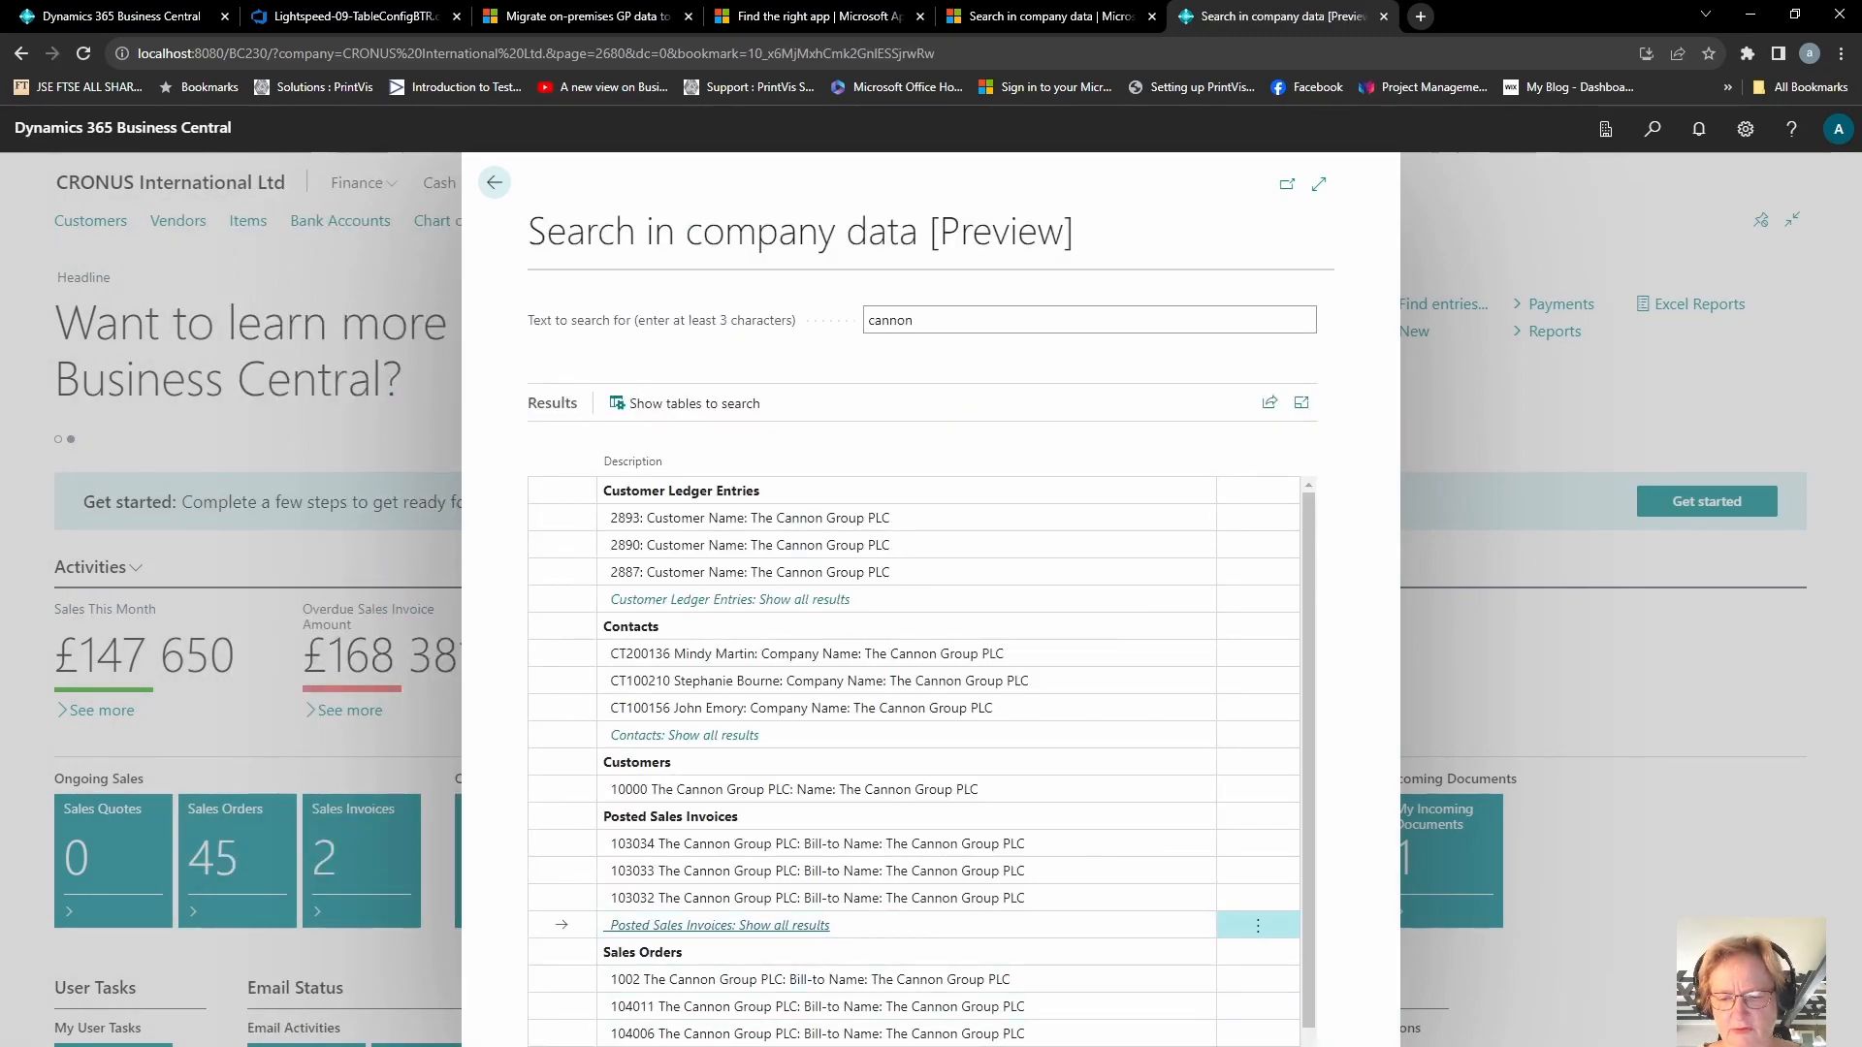
scroll(921, 757, down, 1)
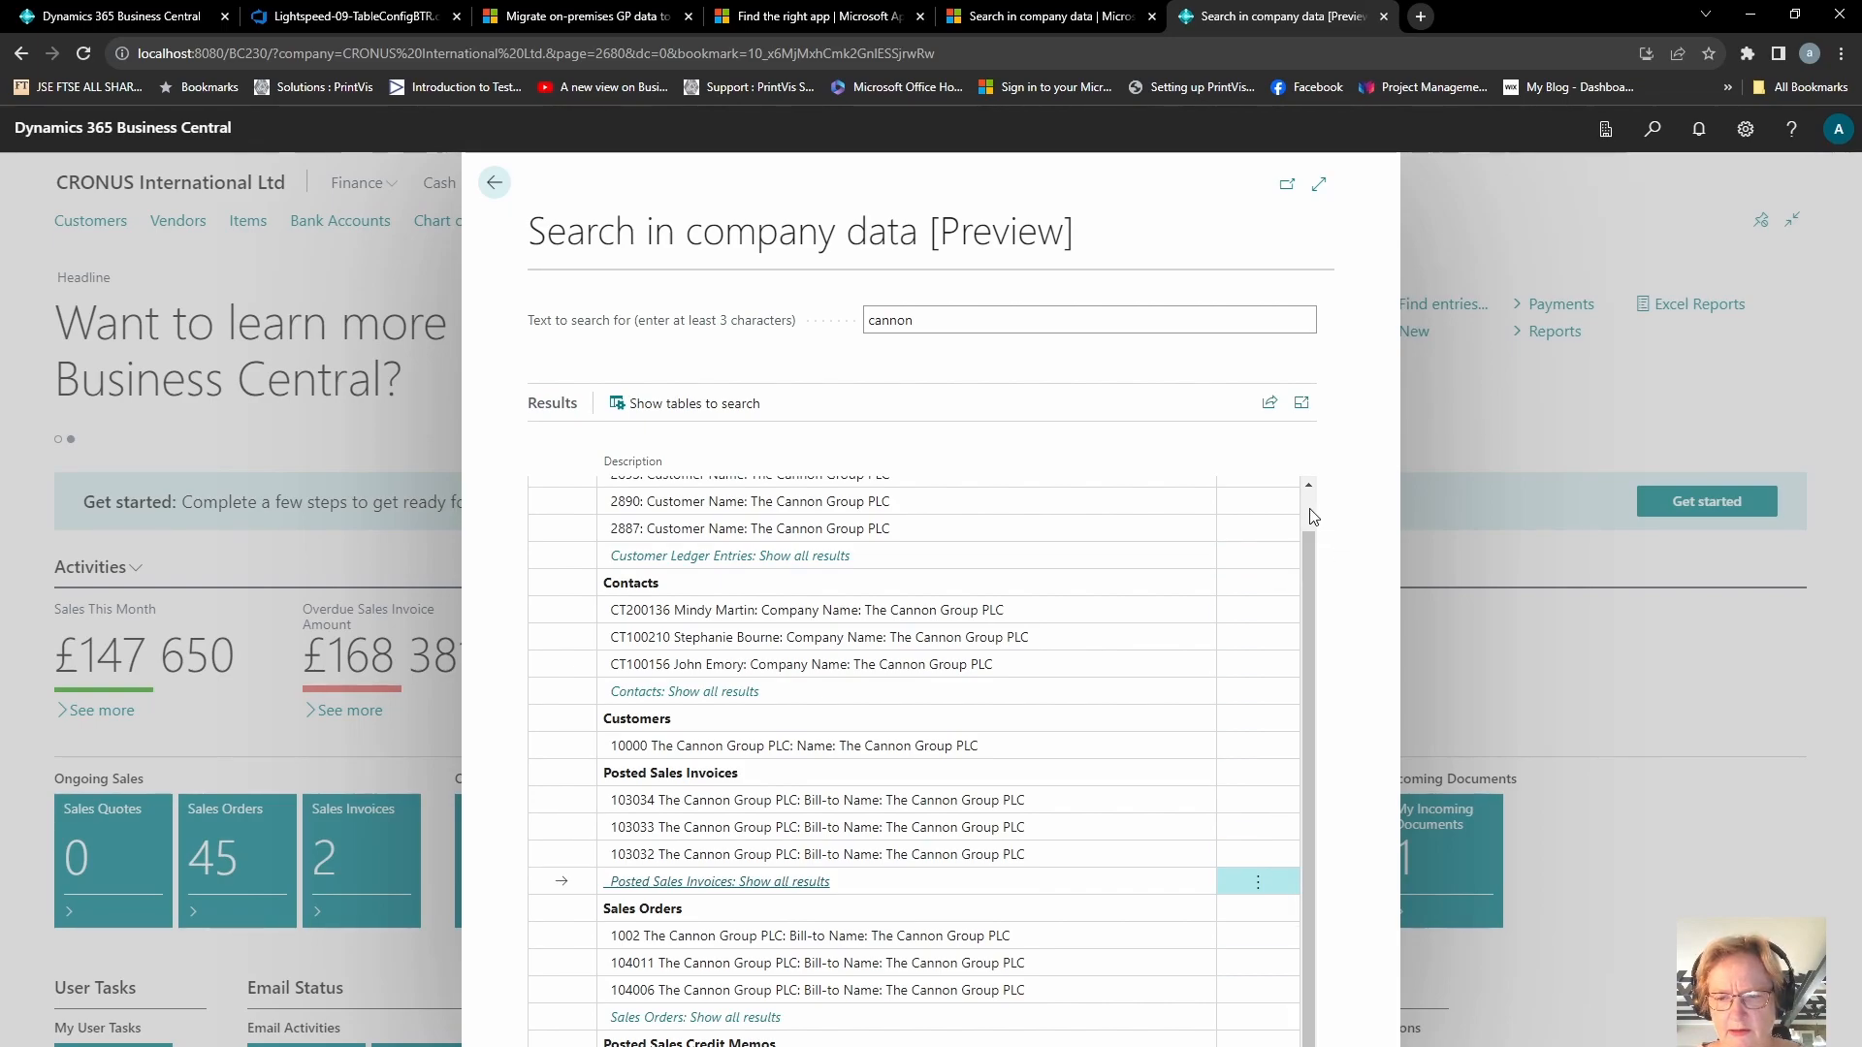
scroll(1309, 510, up, 1)
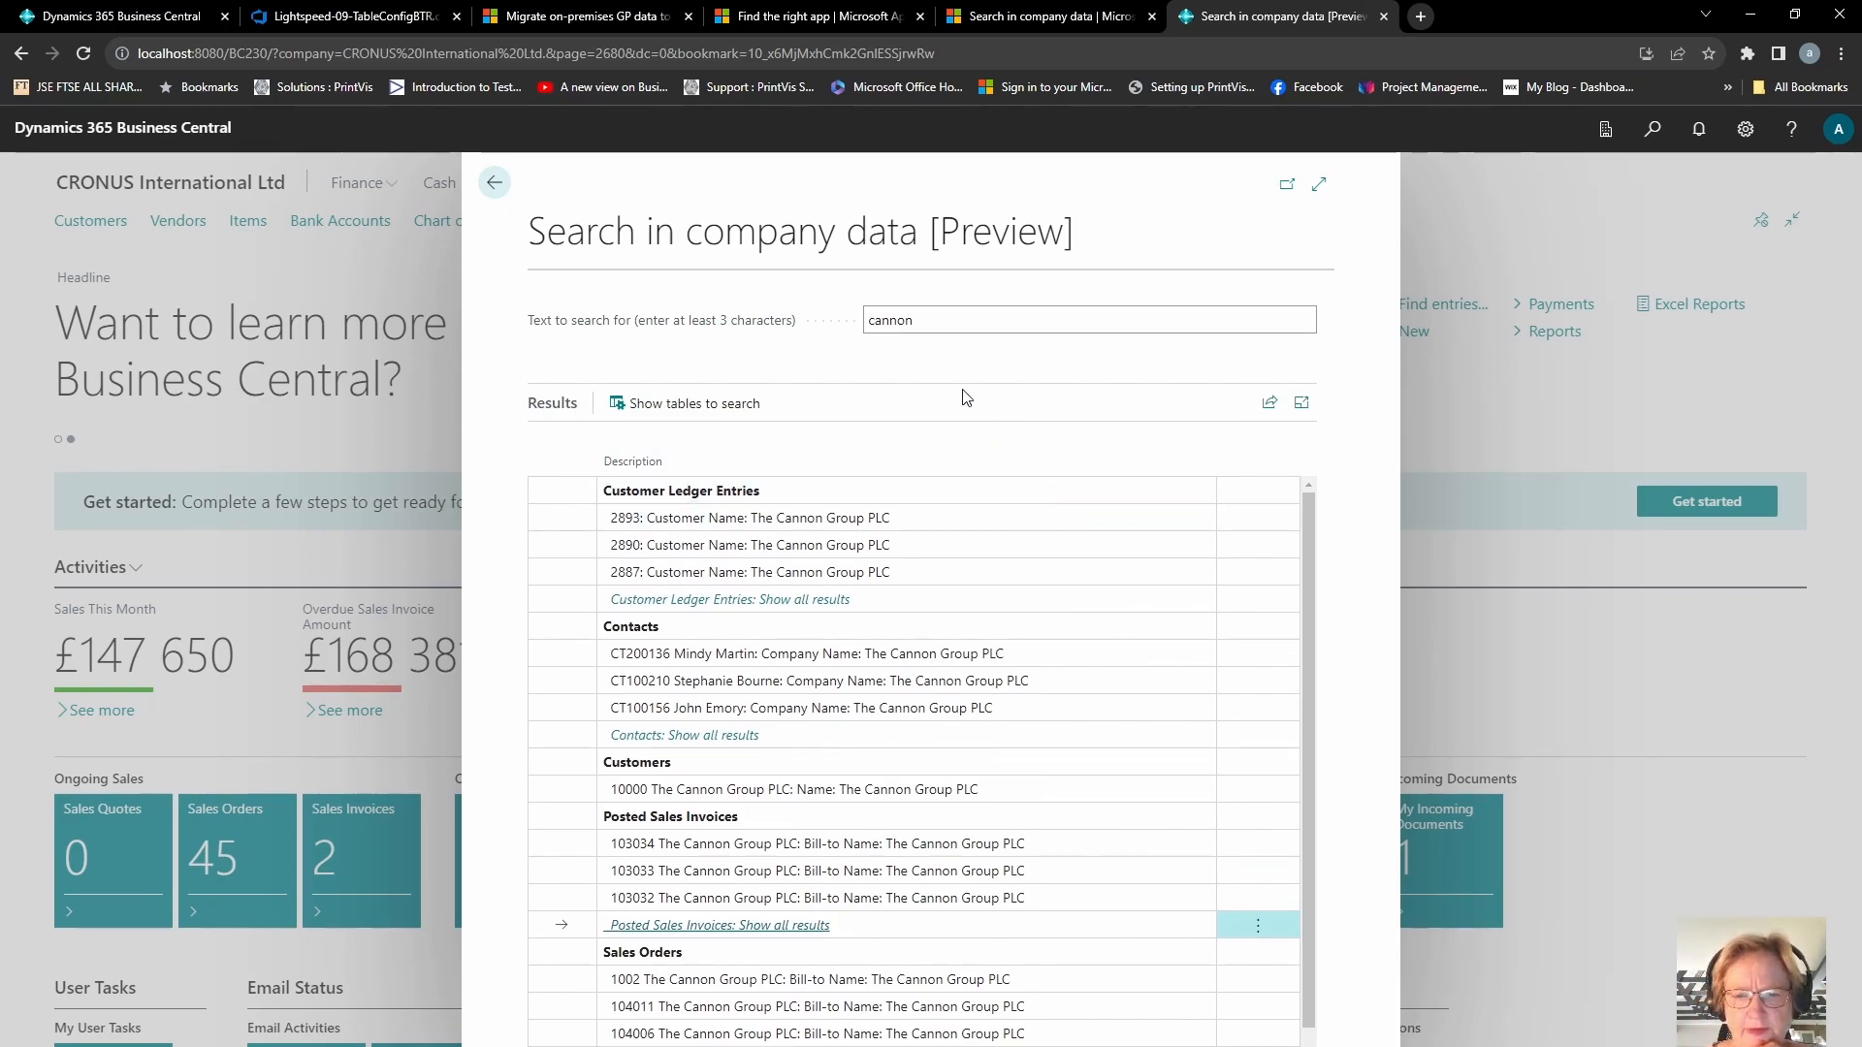
Step: Open the tables-to-search setup and view the tables for the Manufacturing Manager role, then the Business Manager role
click(736, 405)
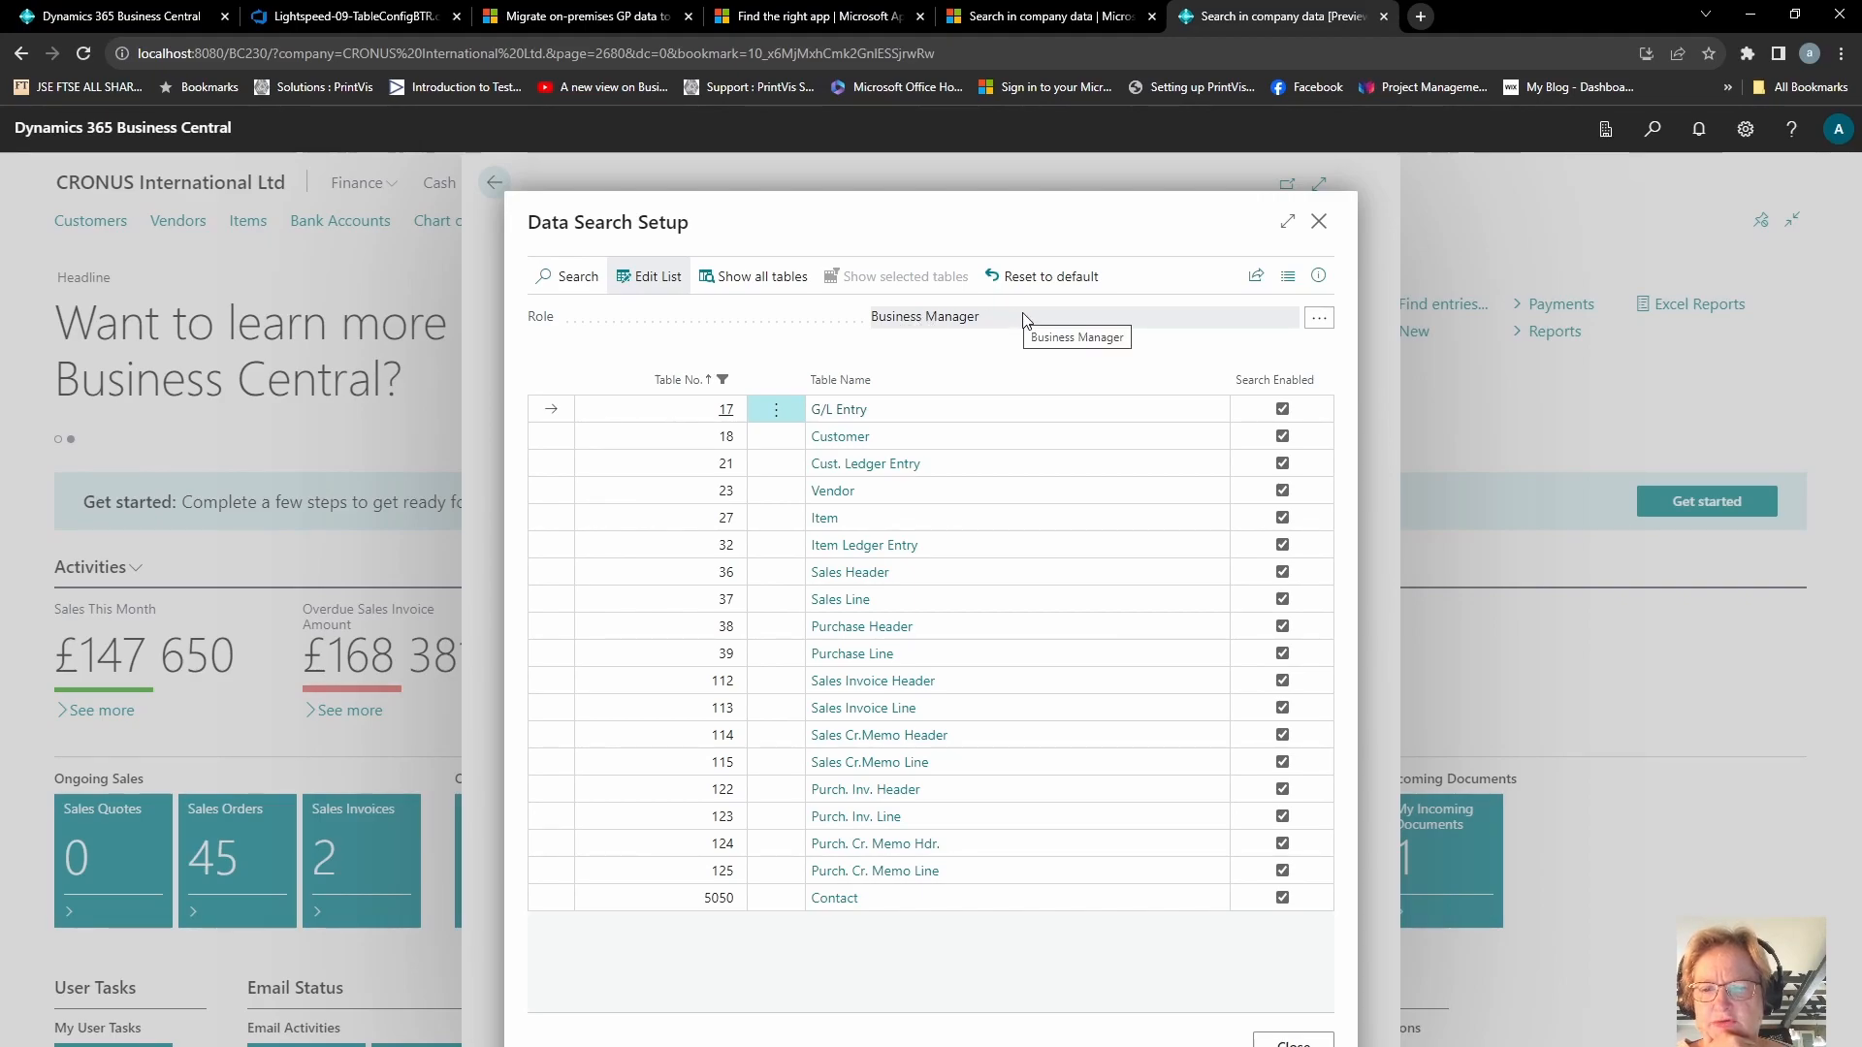
click(1319, 319)
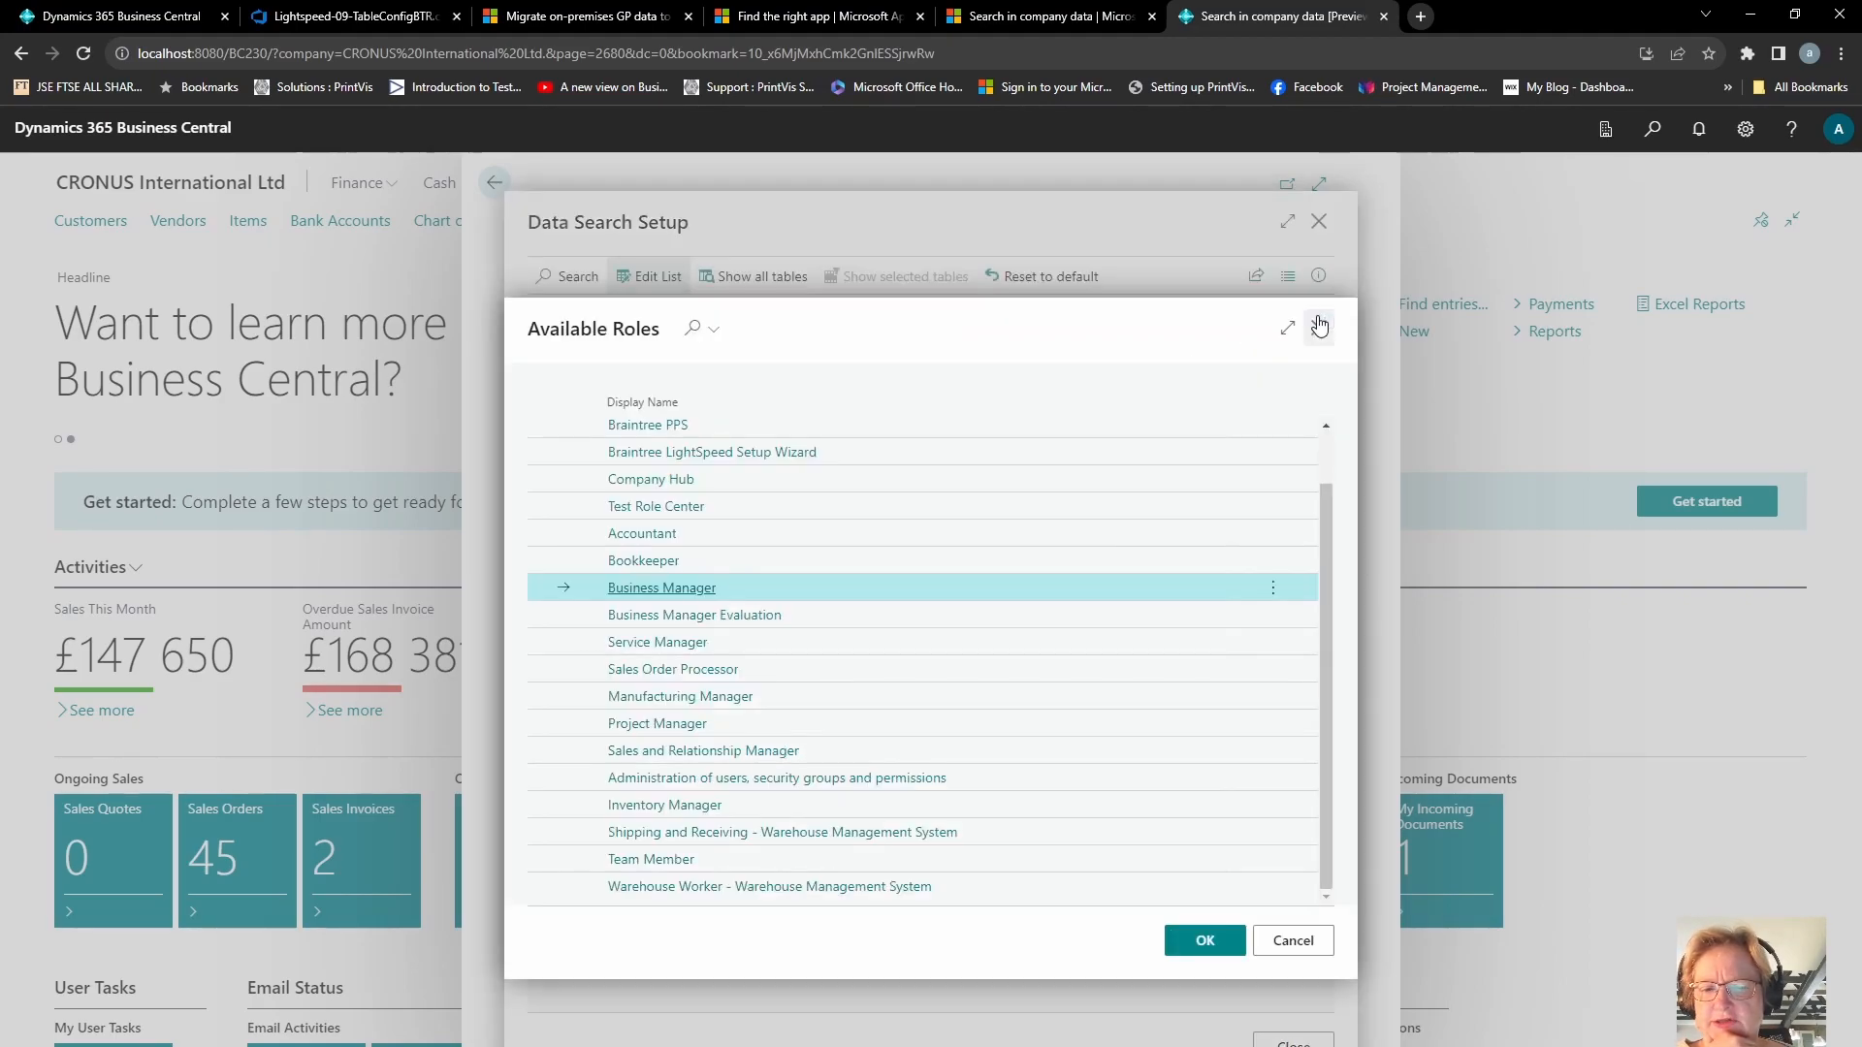
click(721, 706)
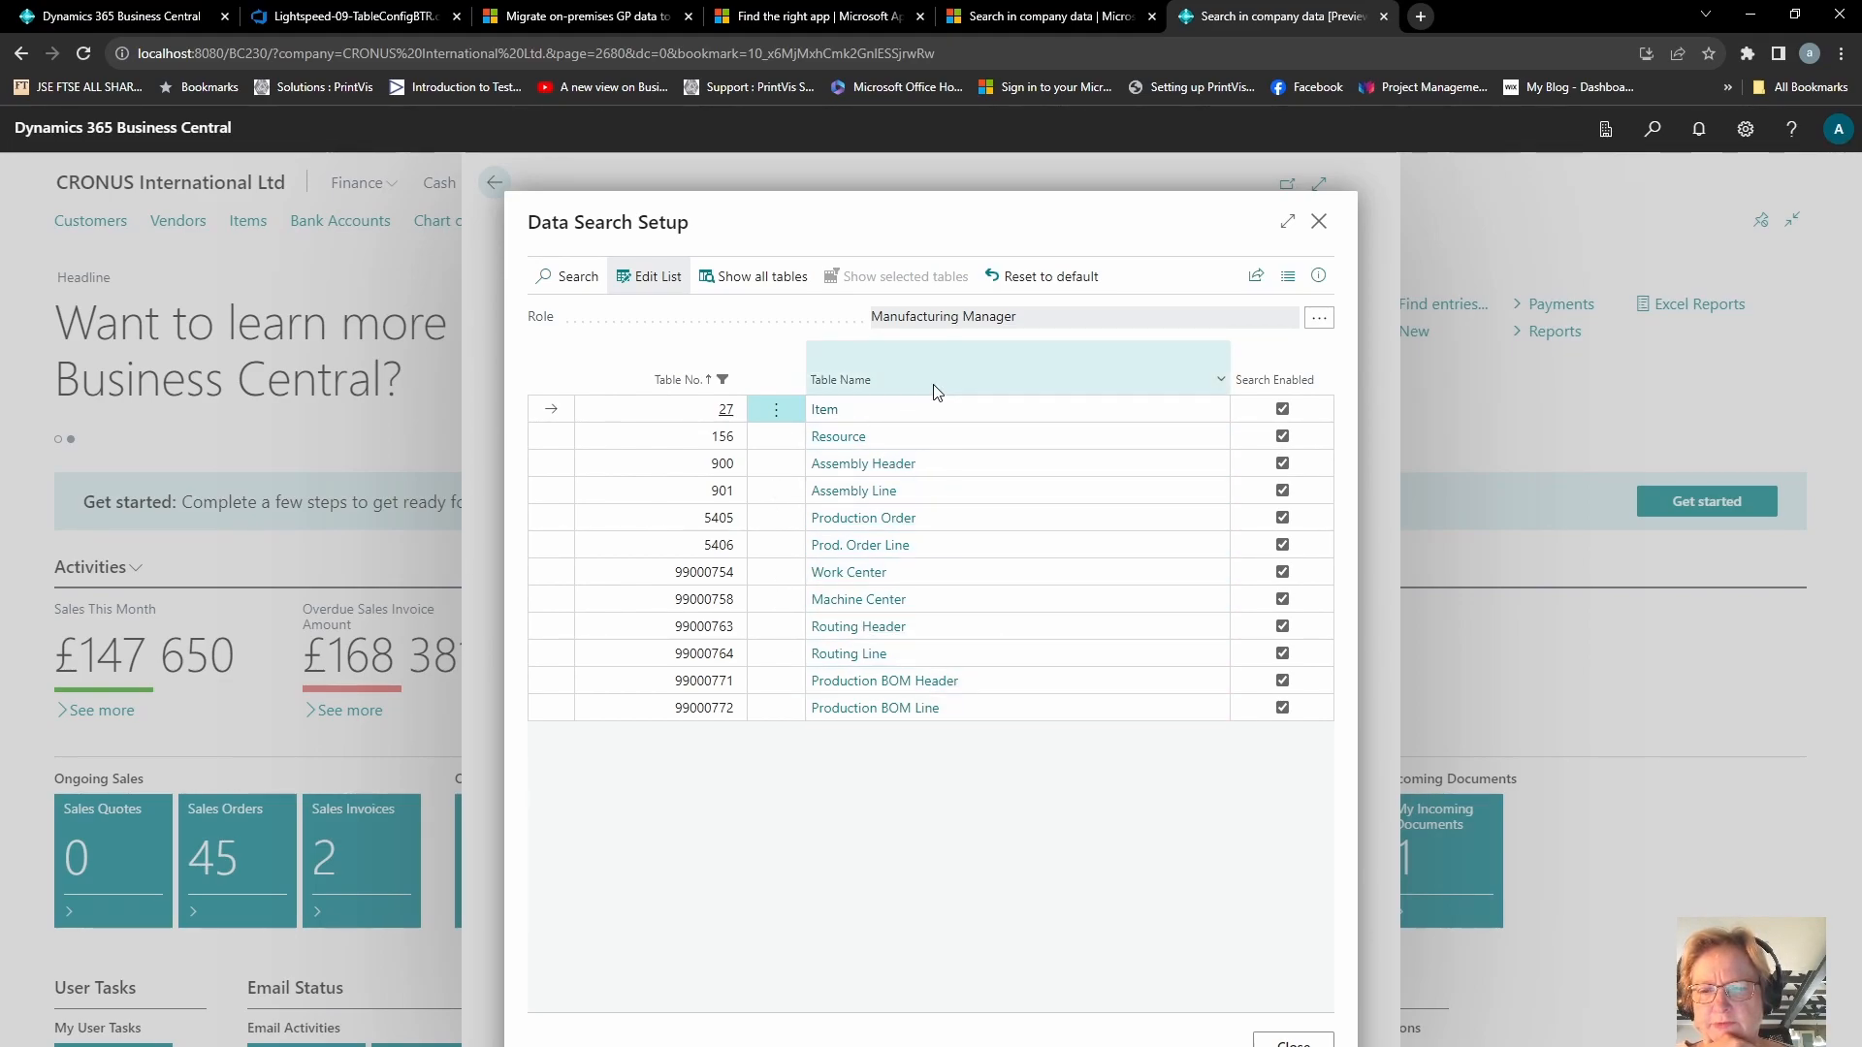
click(1319, 320)
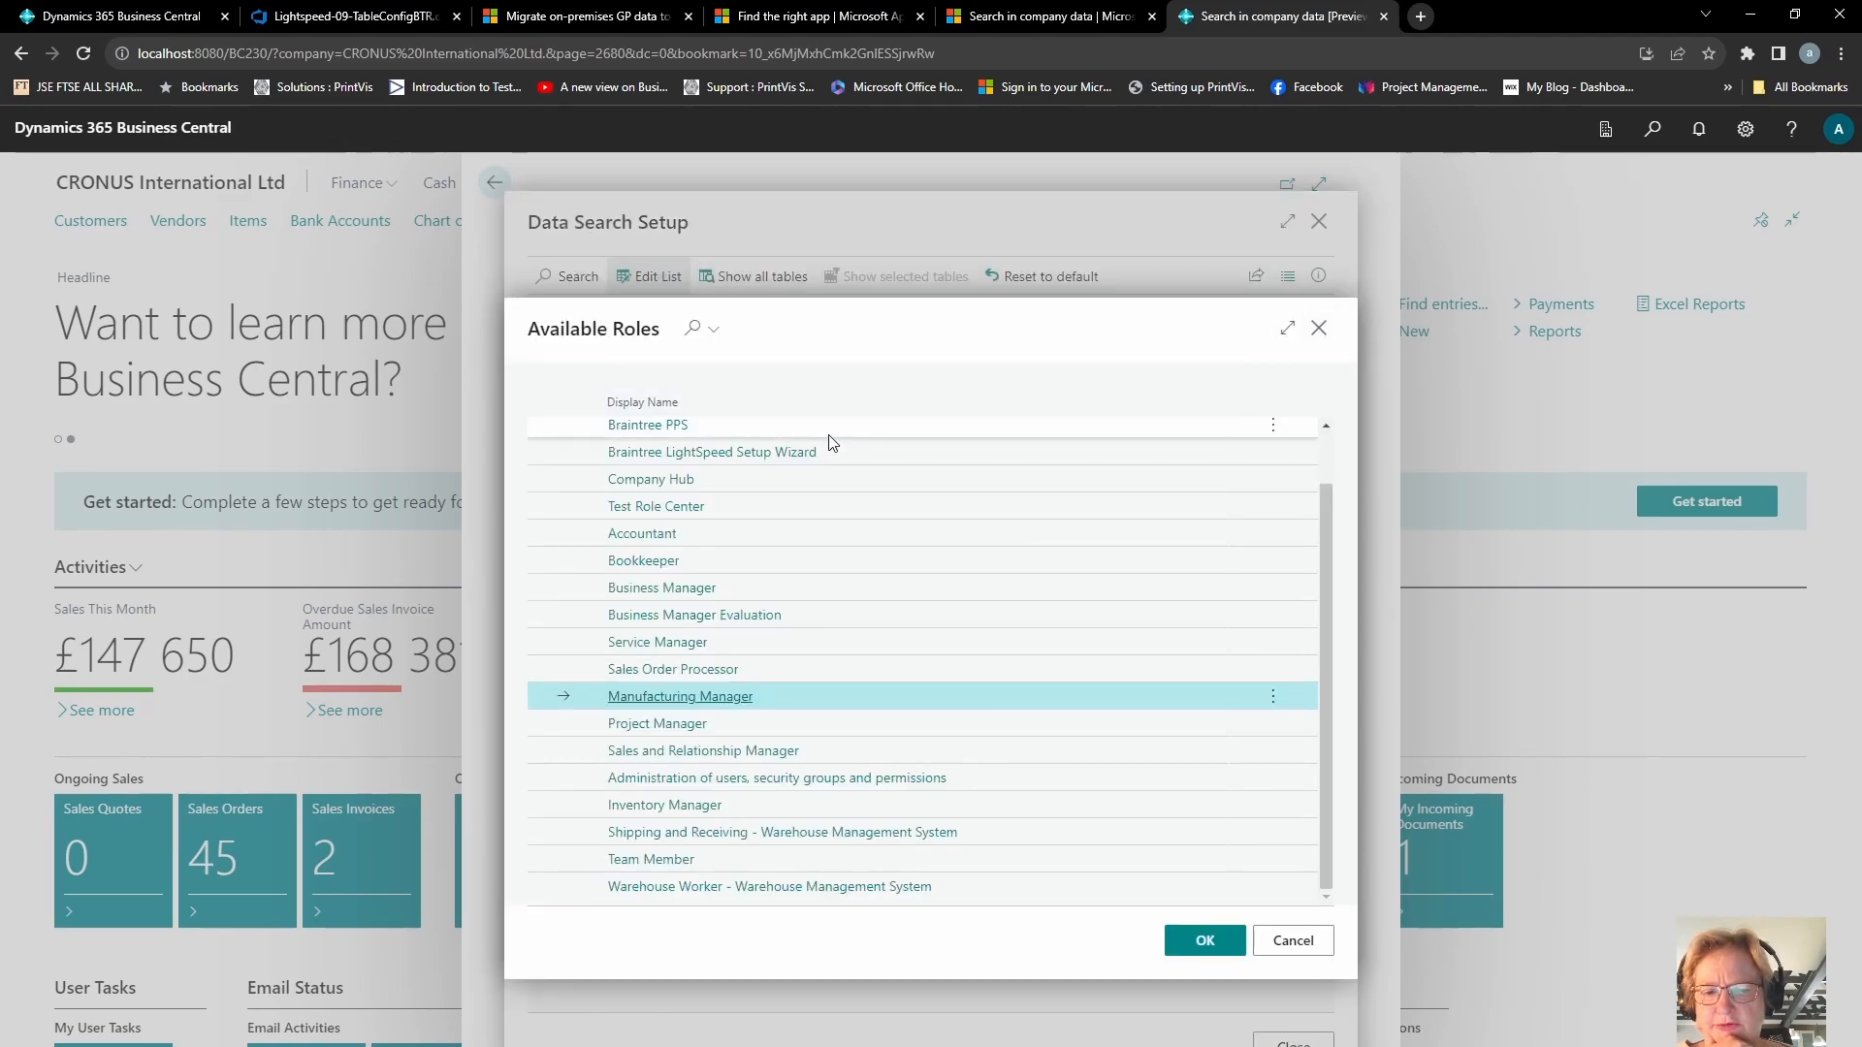
click(697, 593)
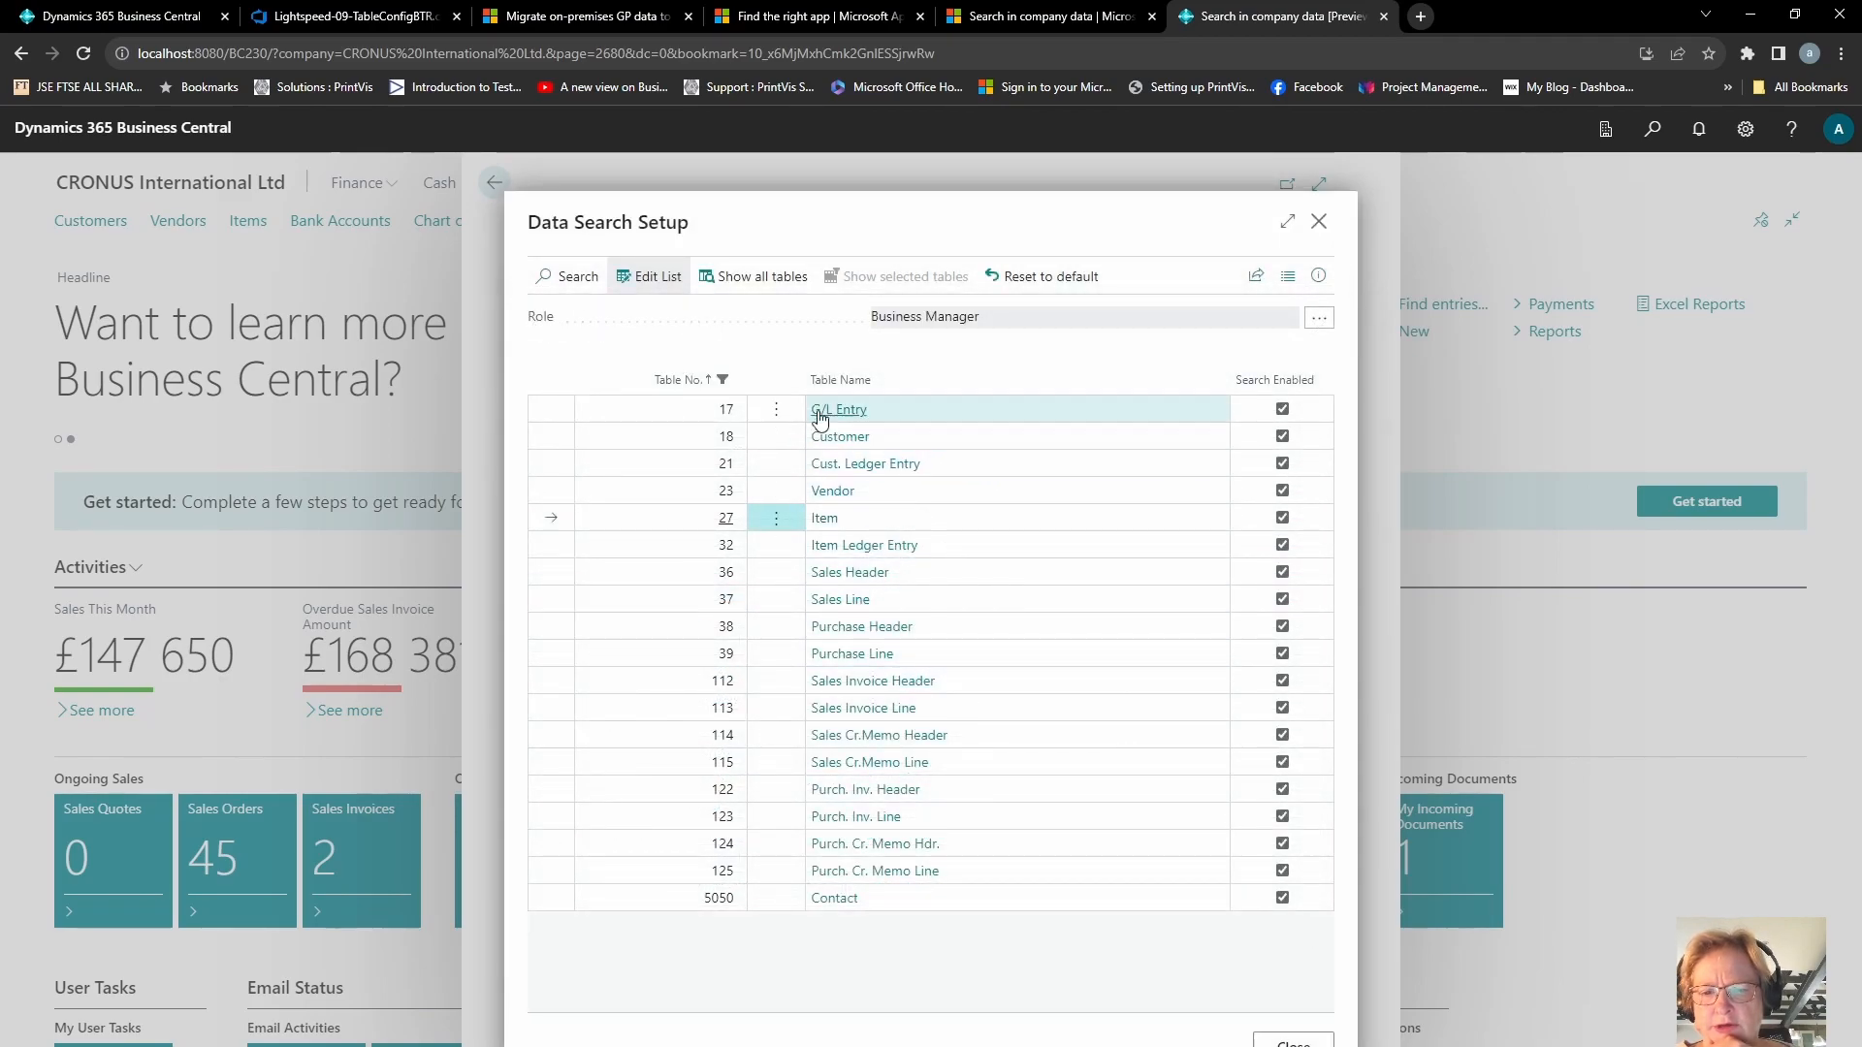
Step: Show all tables, enable search for Purch. Rcpt. Header and Line, Sales Shipment Header and Line, and Item Vendor, and close
click(752, 293)
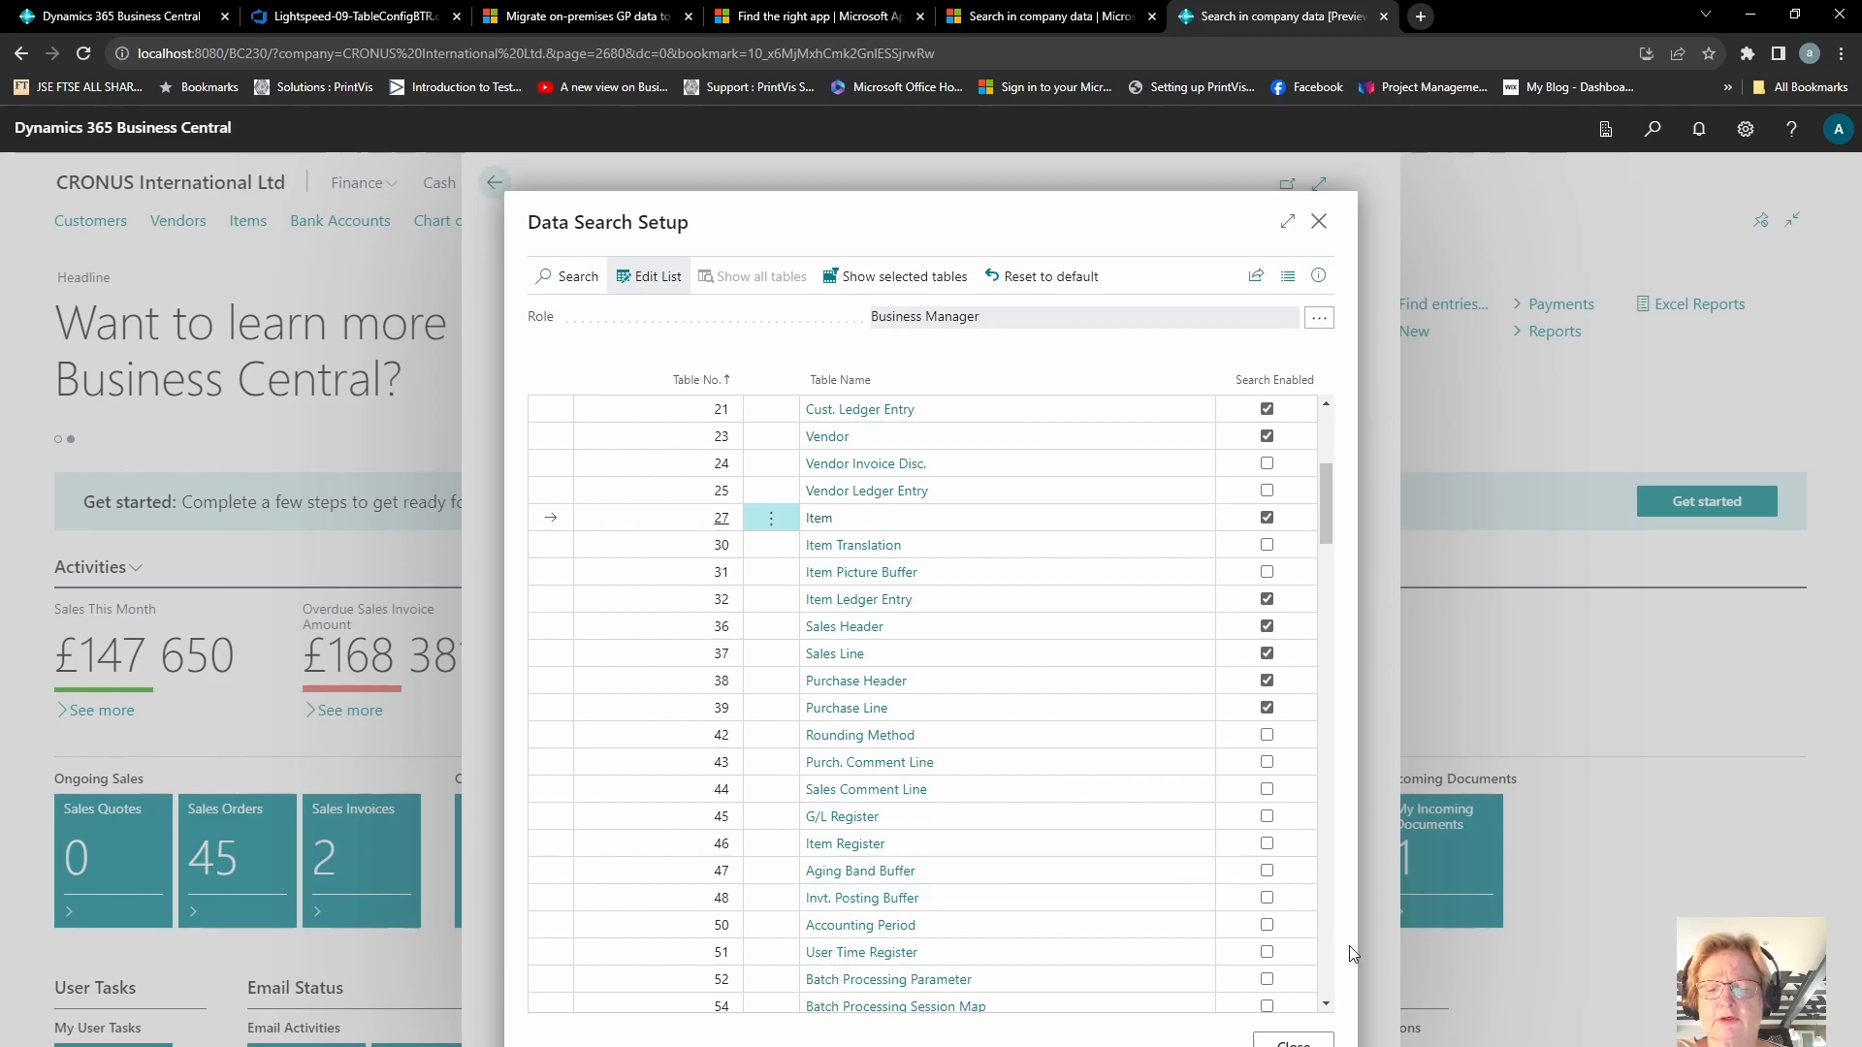
scroll(1330, 987, down, 5)
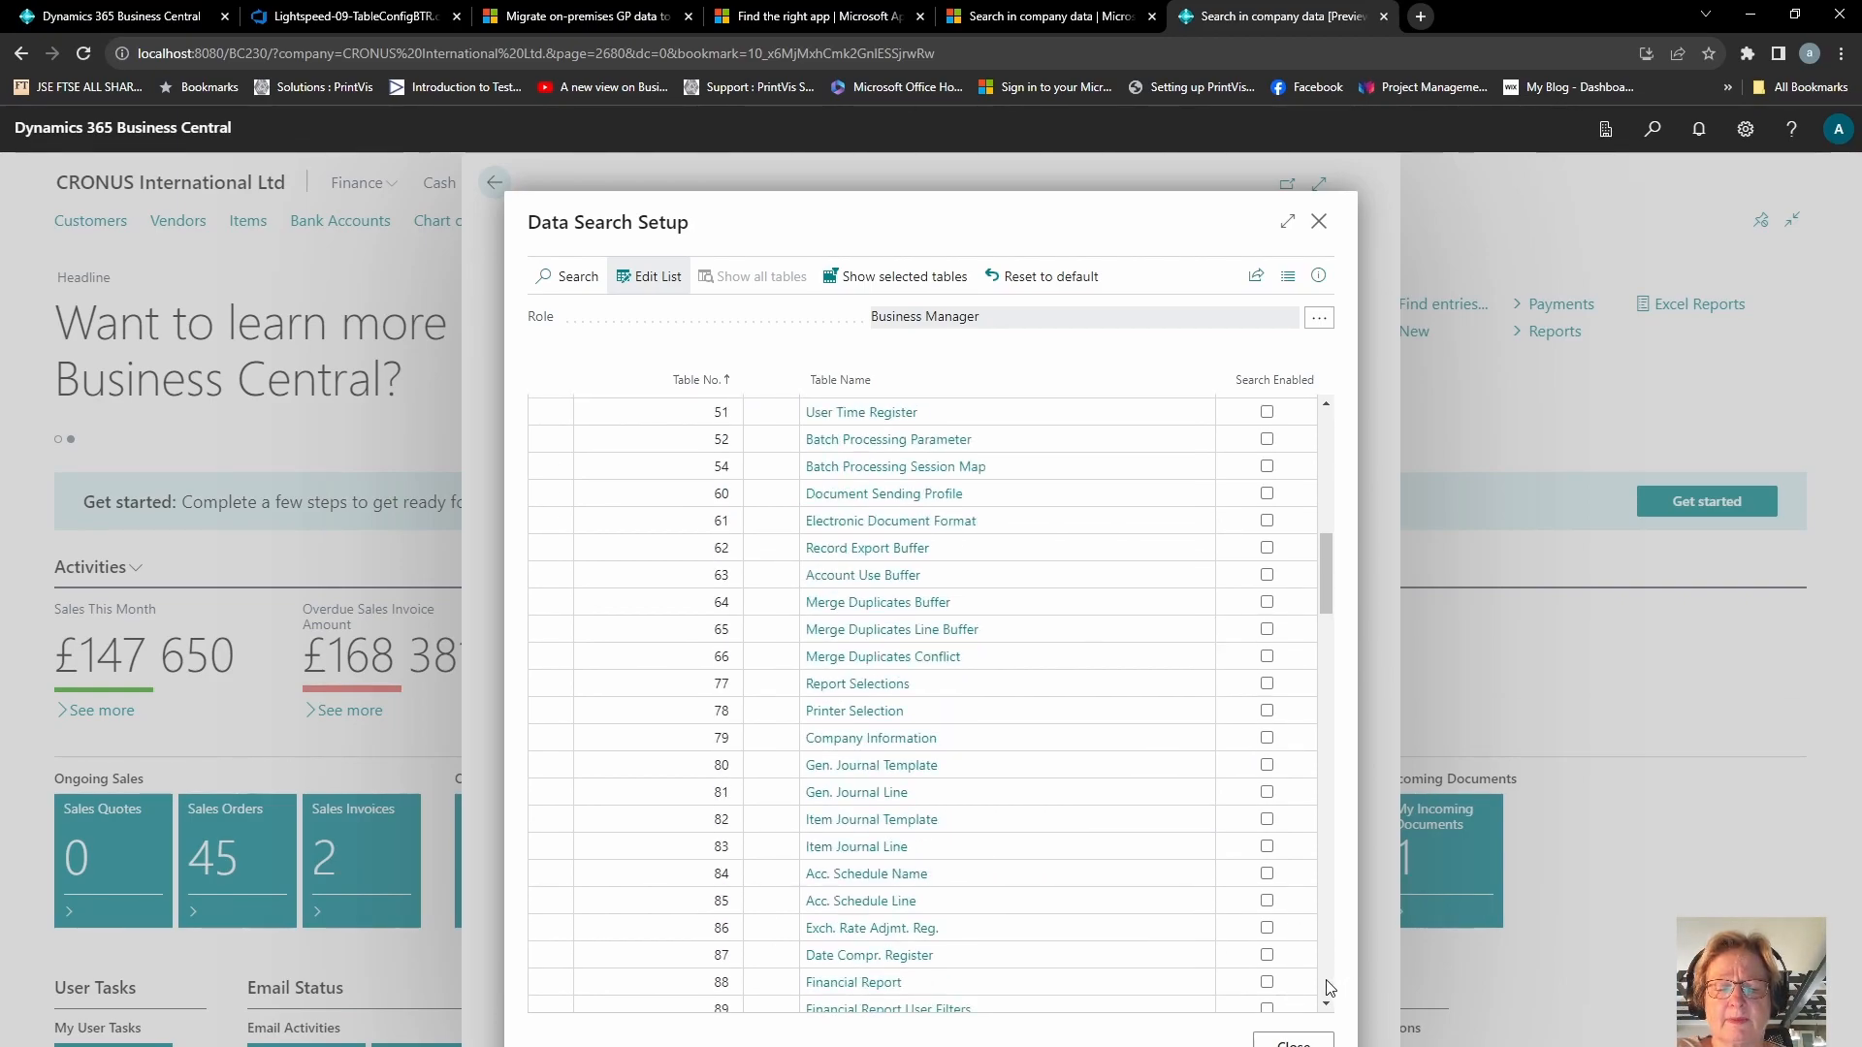
scroll(1331, 987, down, 3)
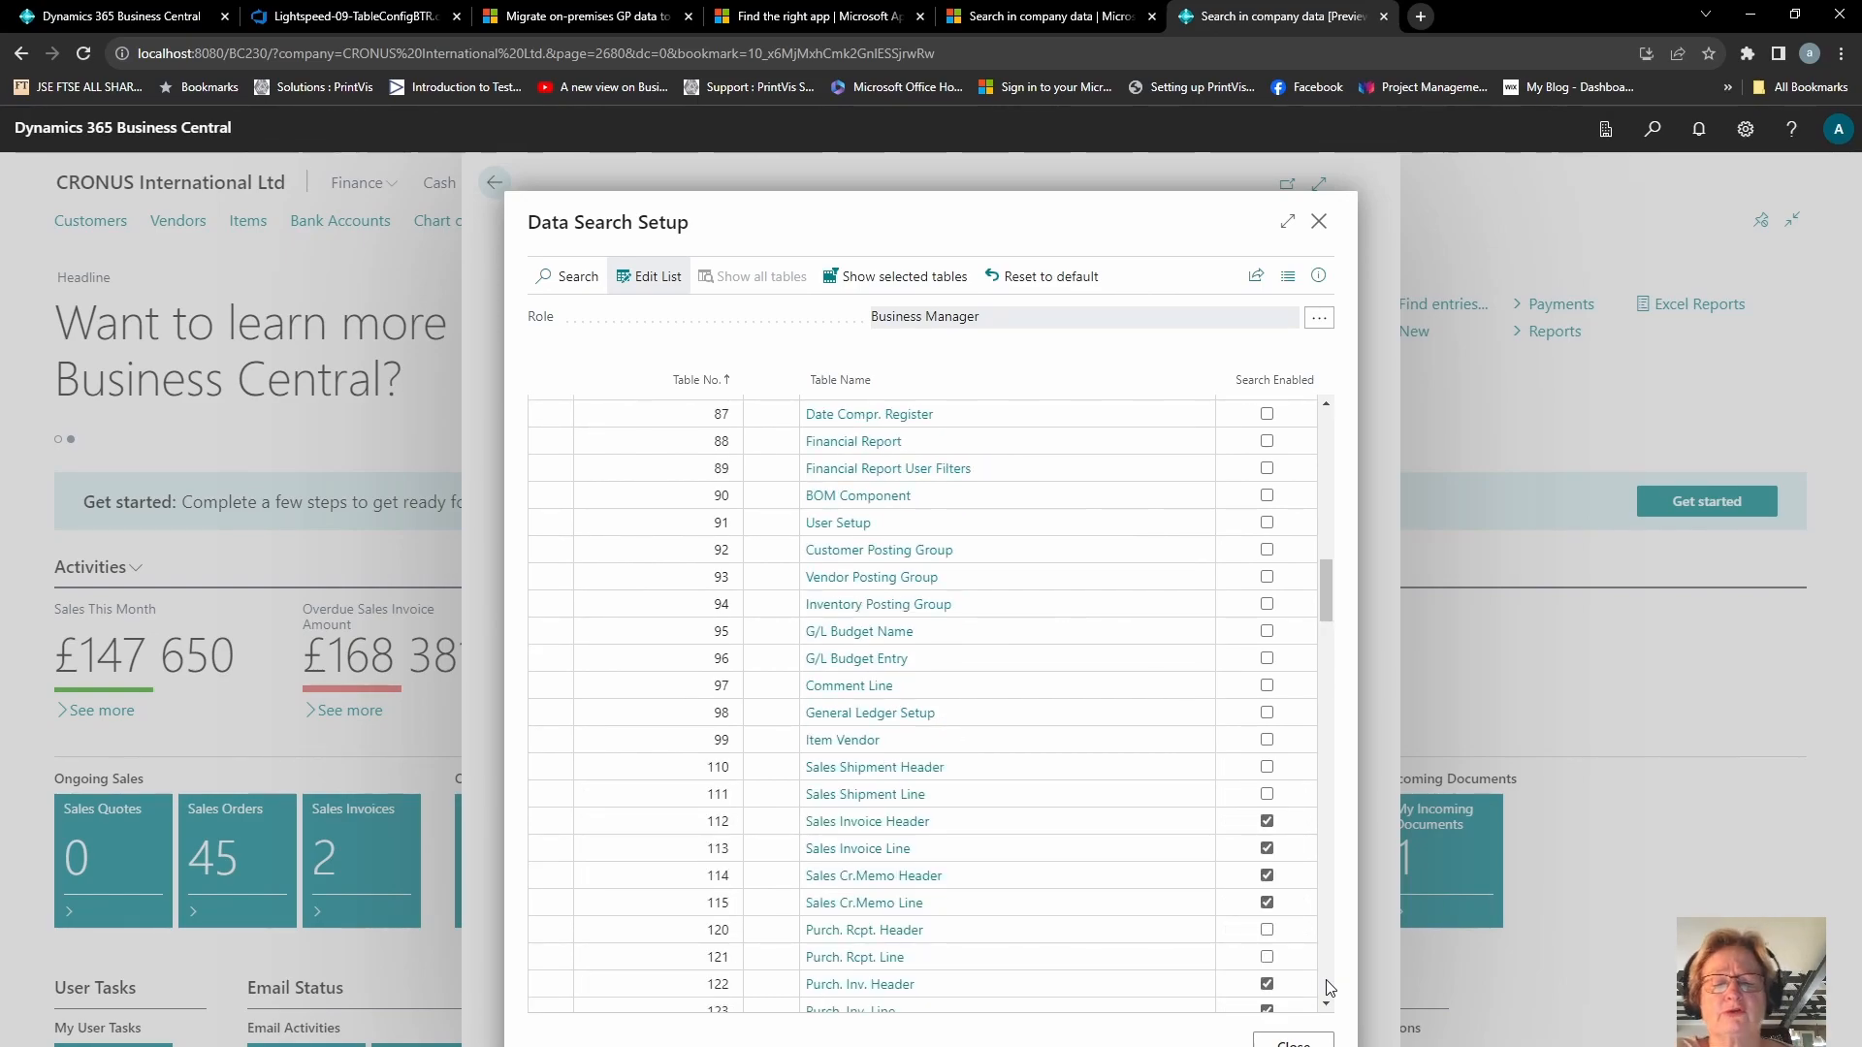
click(1266, 930)
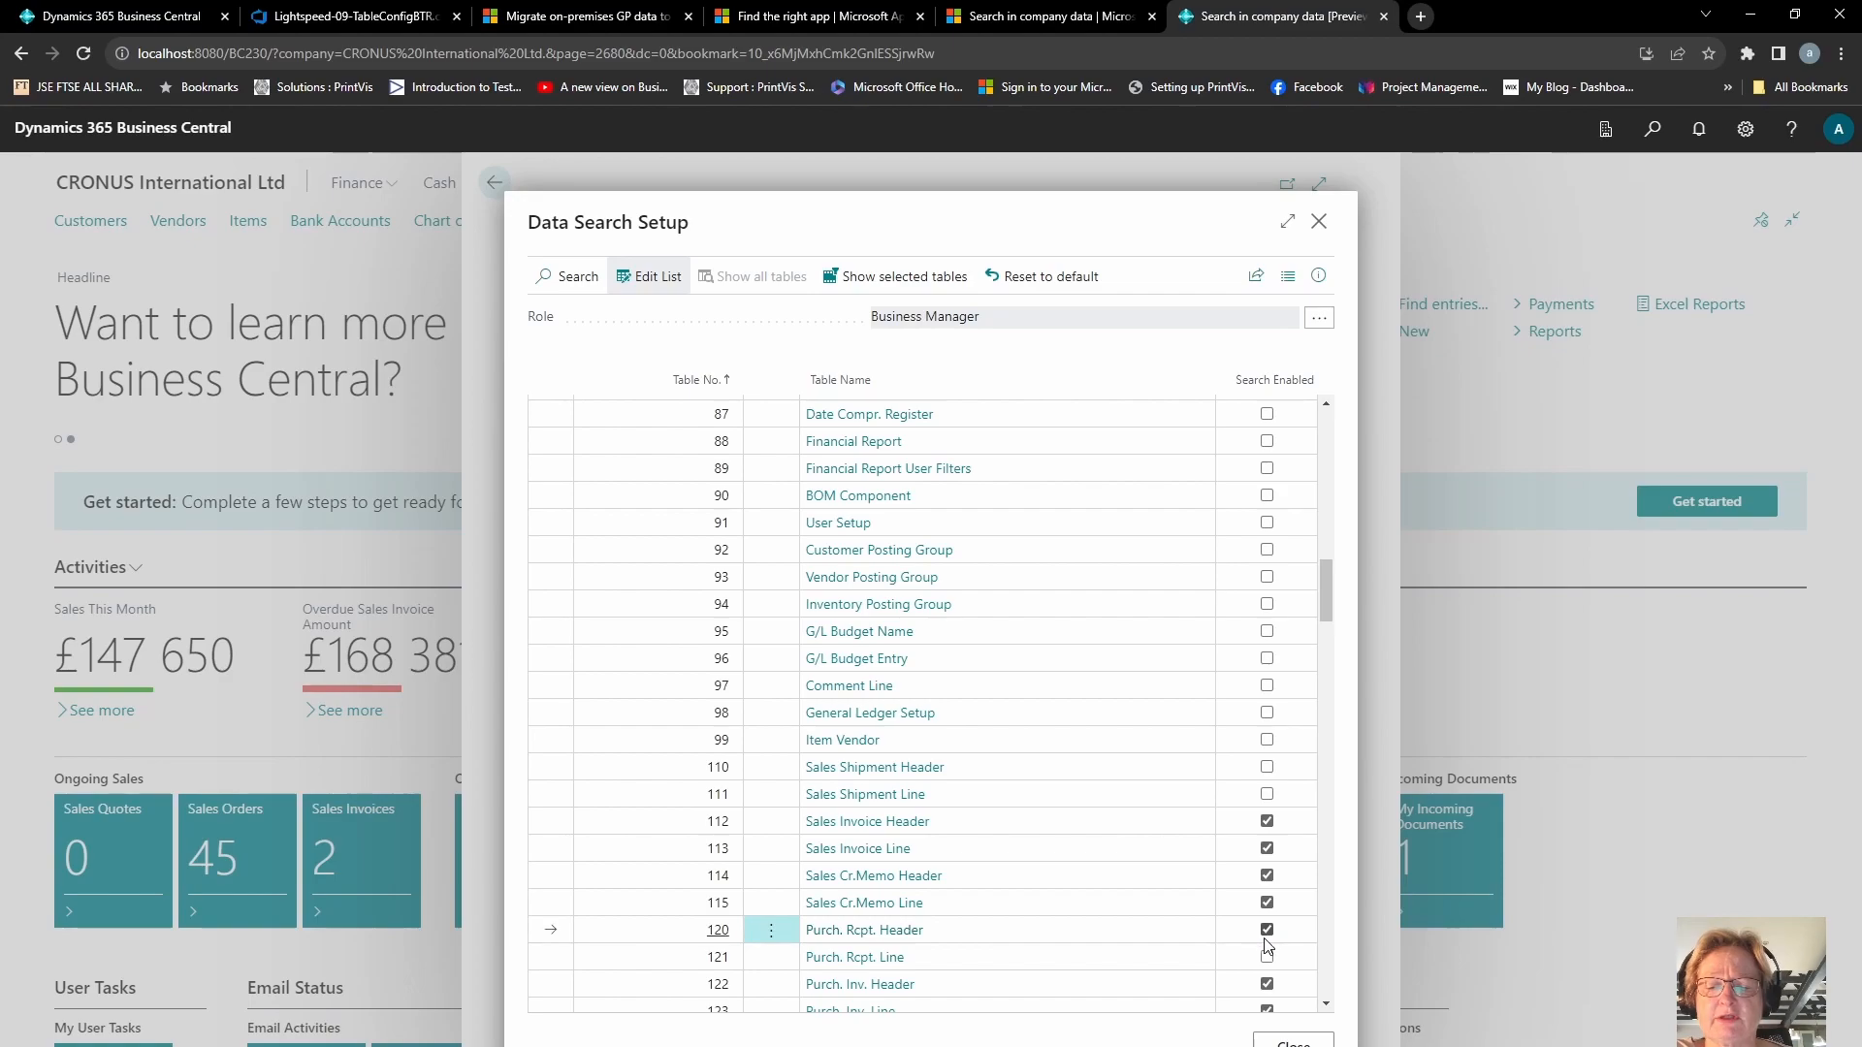
click(1266, 957)
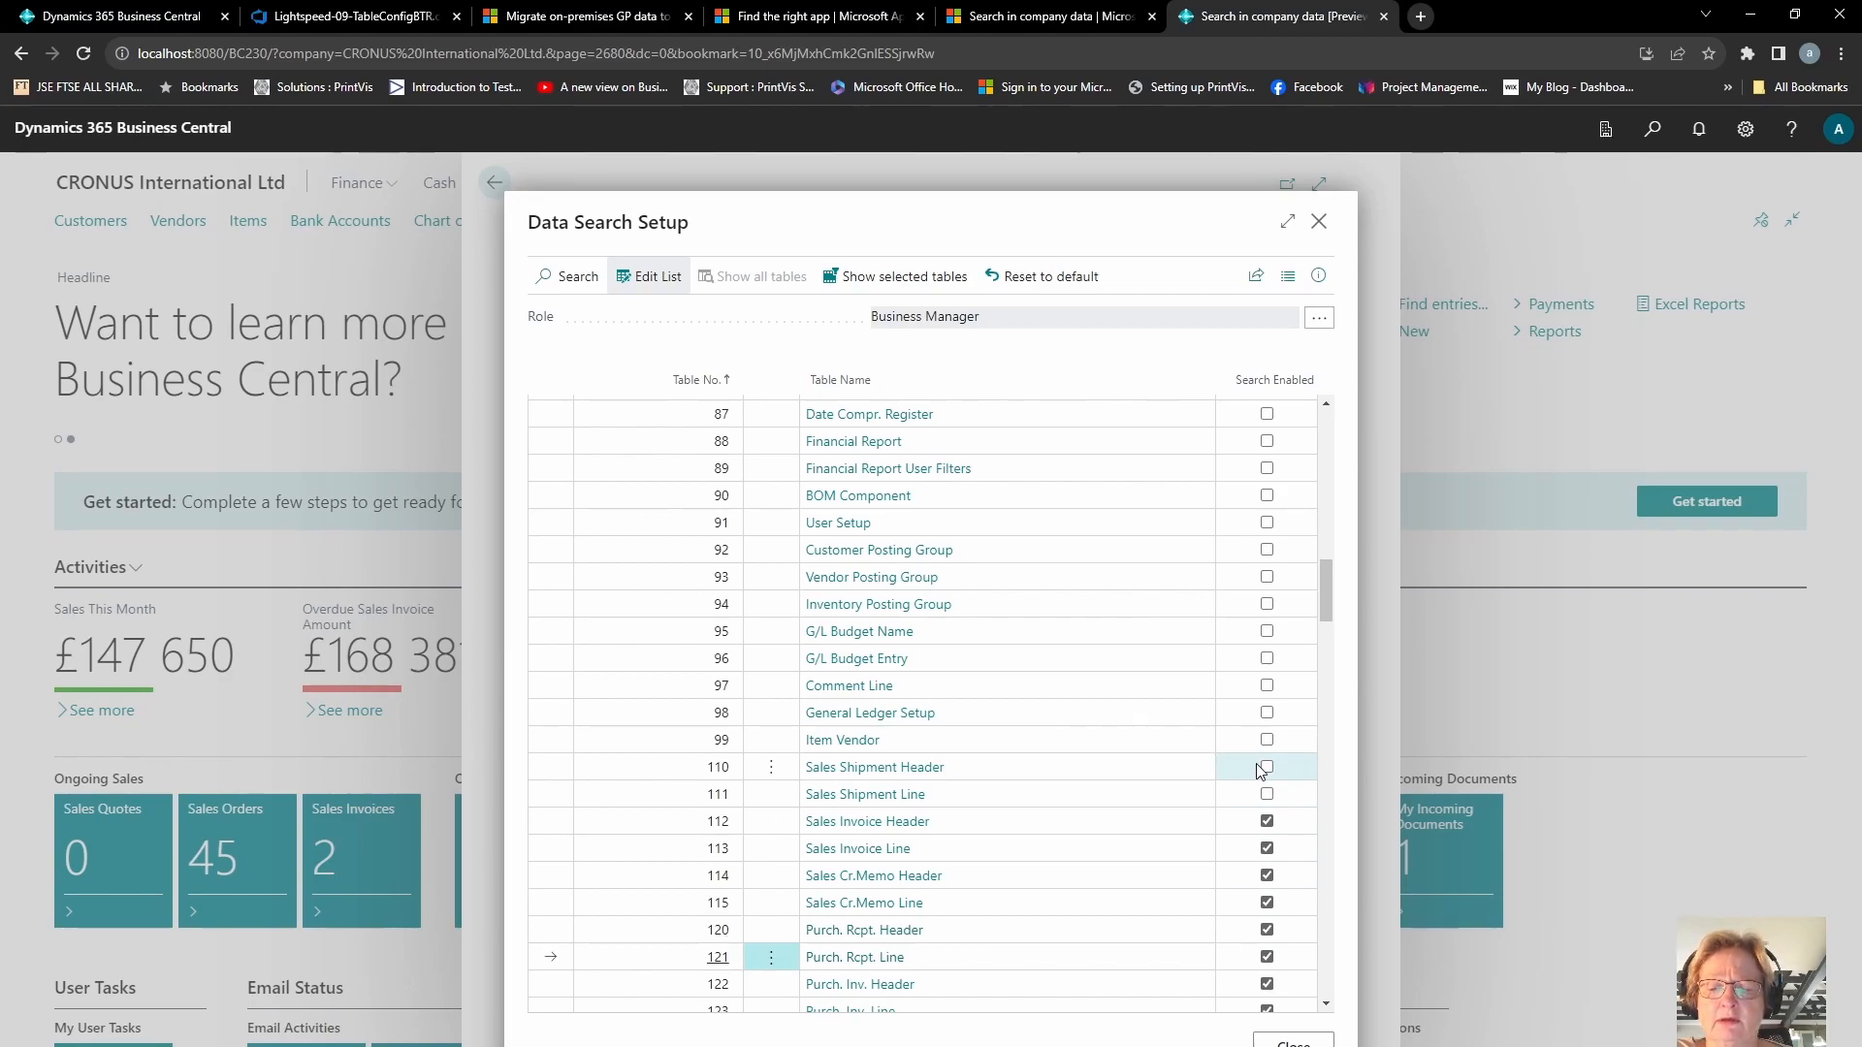
click(1266, 768)
click(1267, 795)
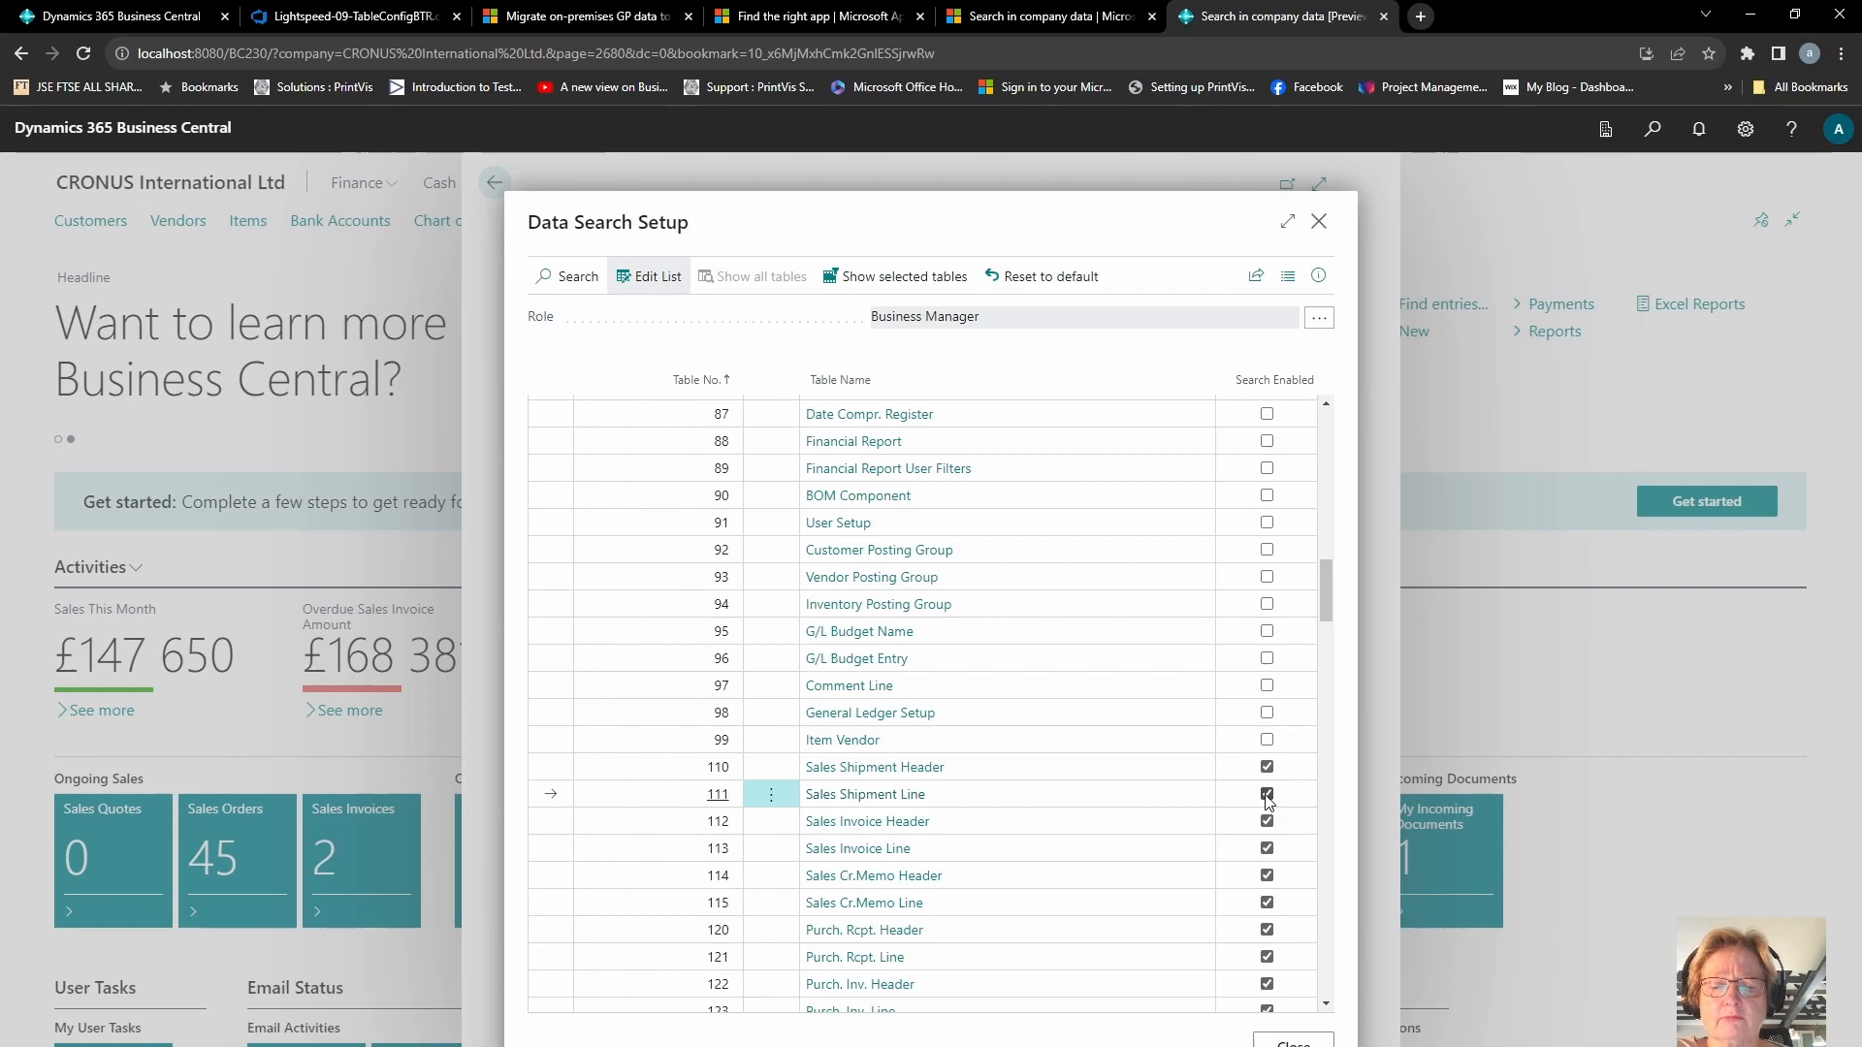
click(1267, 742)
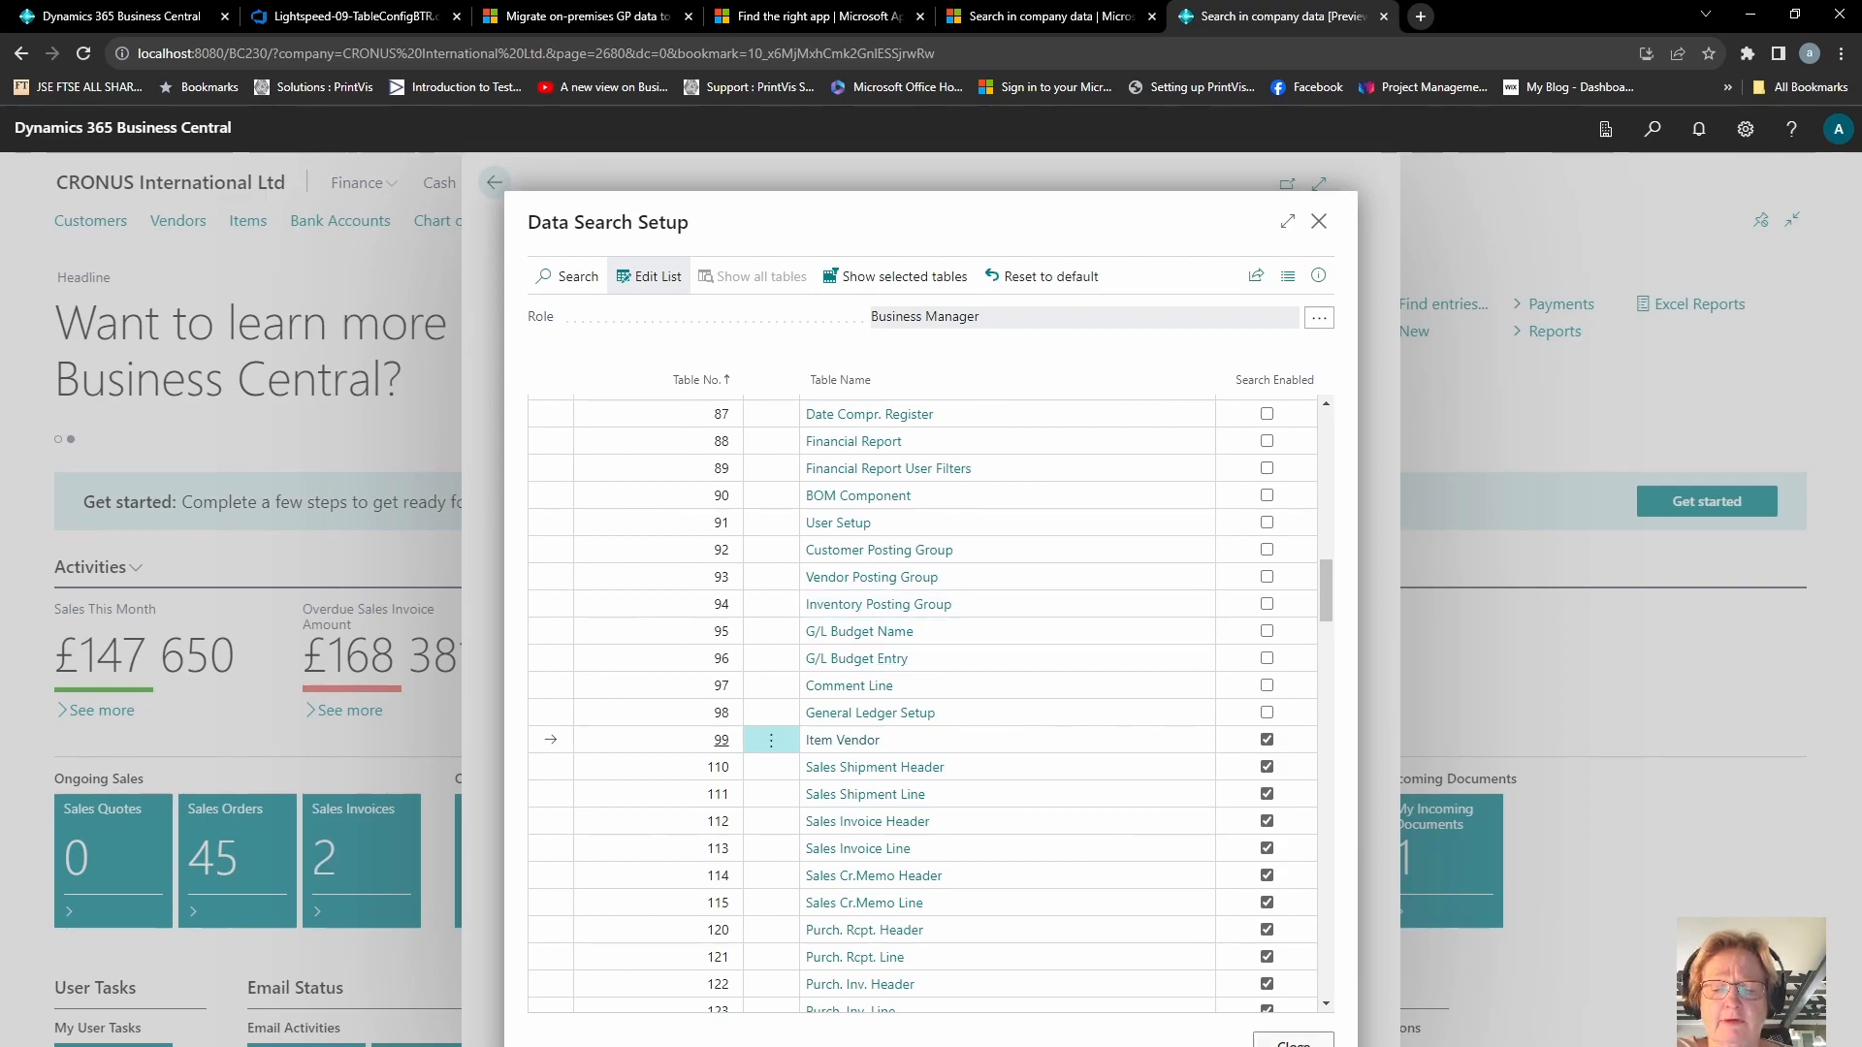
click(1294, 1042)
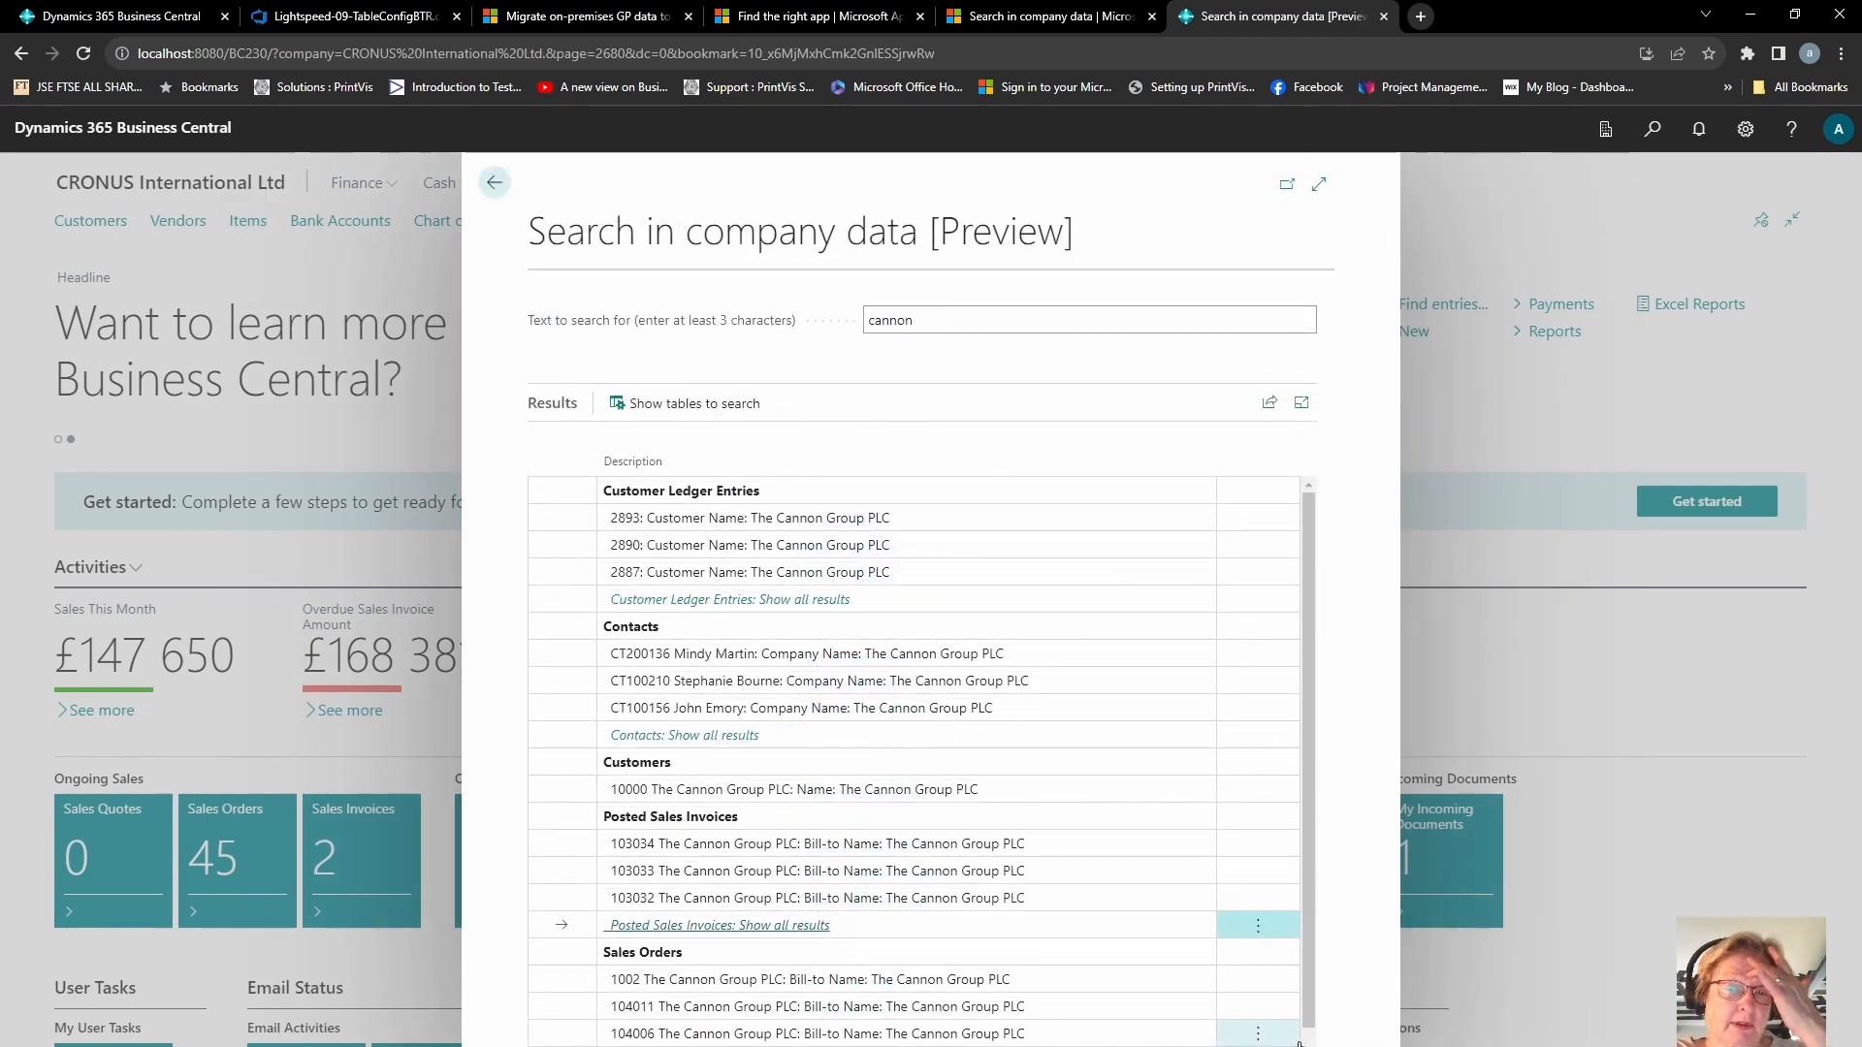
Step: Search company data for "chair"
click(1041, 330)
text(s)
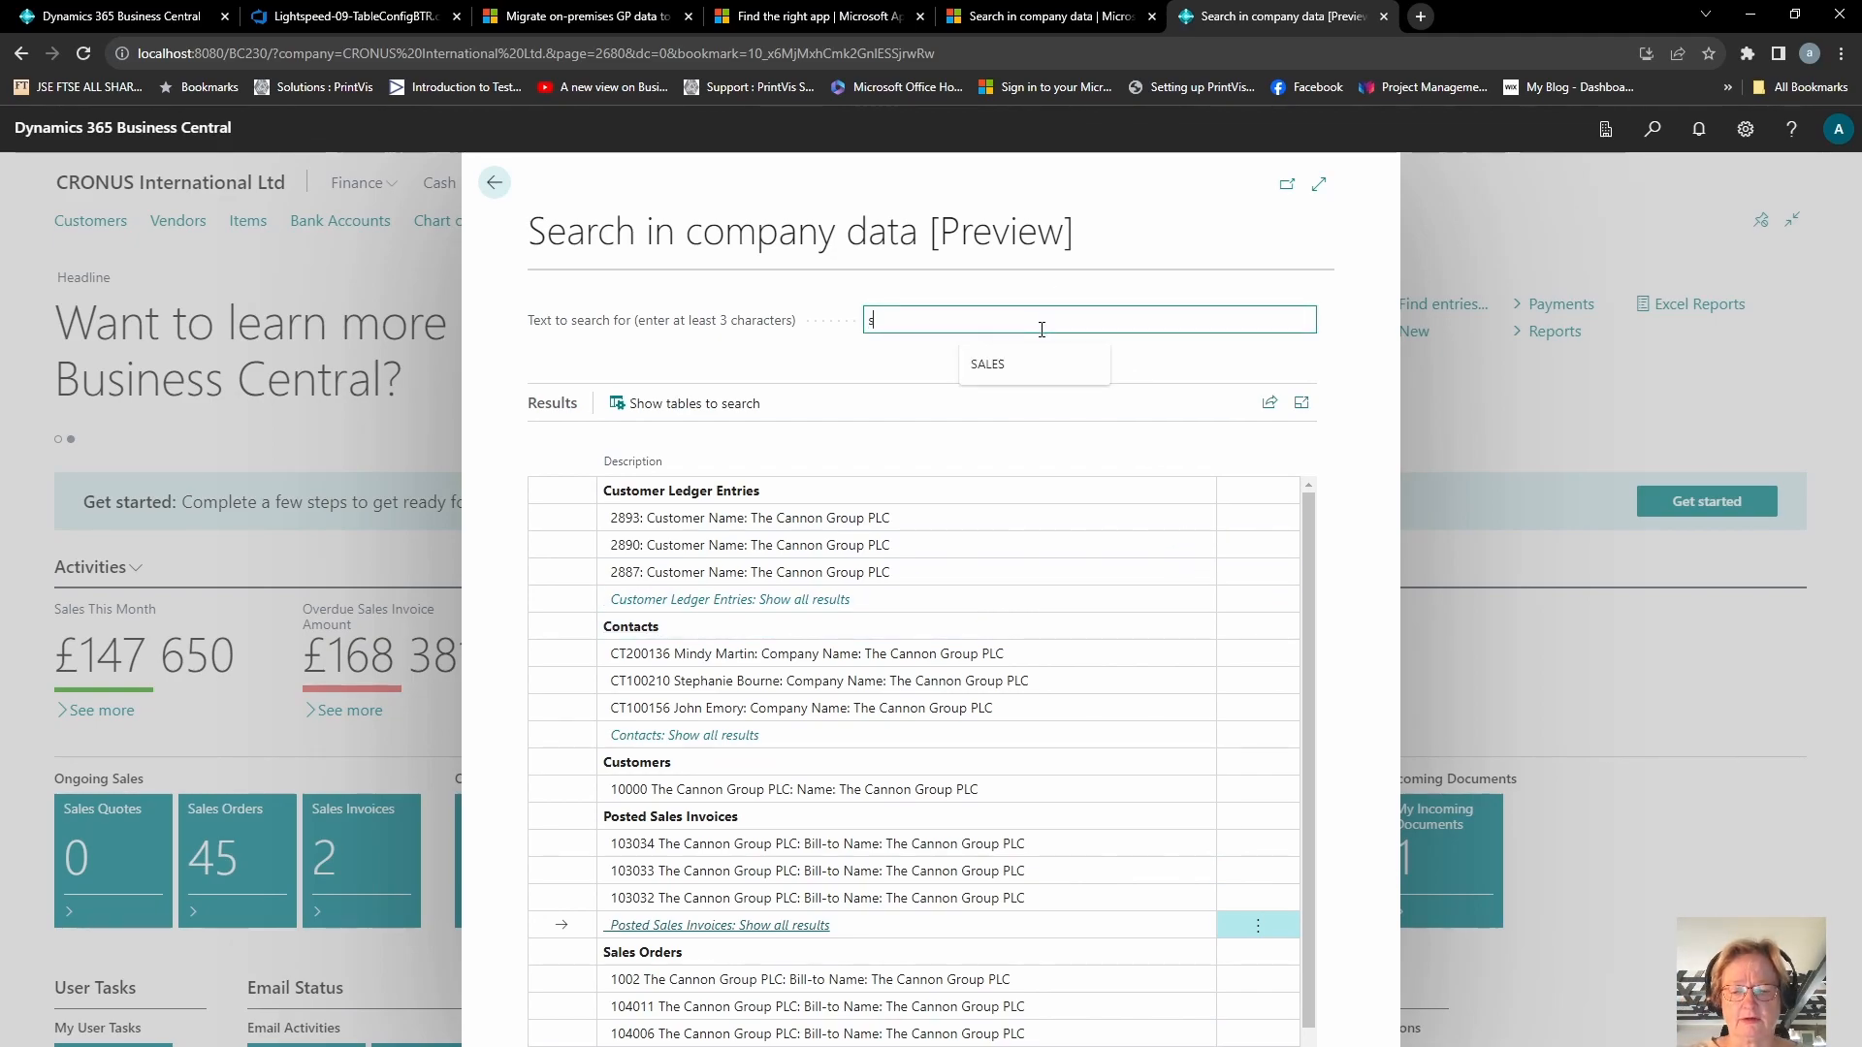
text(pokes)
key(BackSpace)
key(BackSpace)
key(BackSpace)
key(BackSpace)
key(BackSpace)
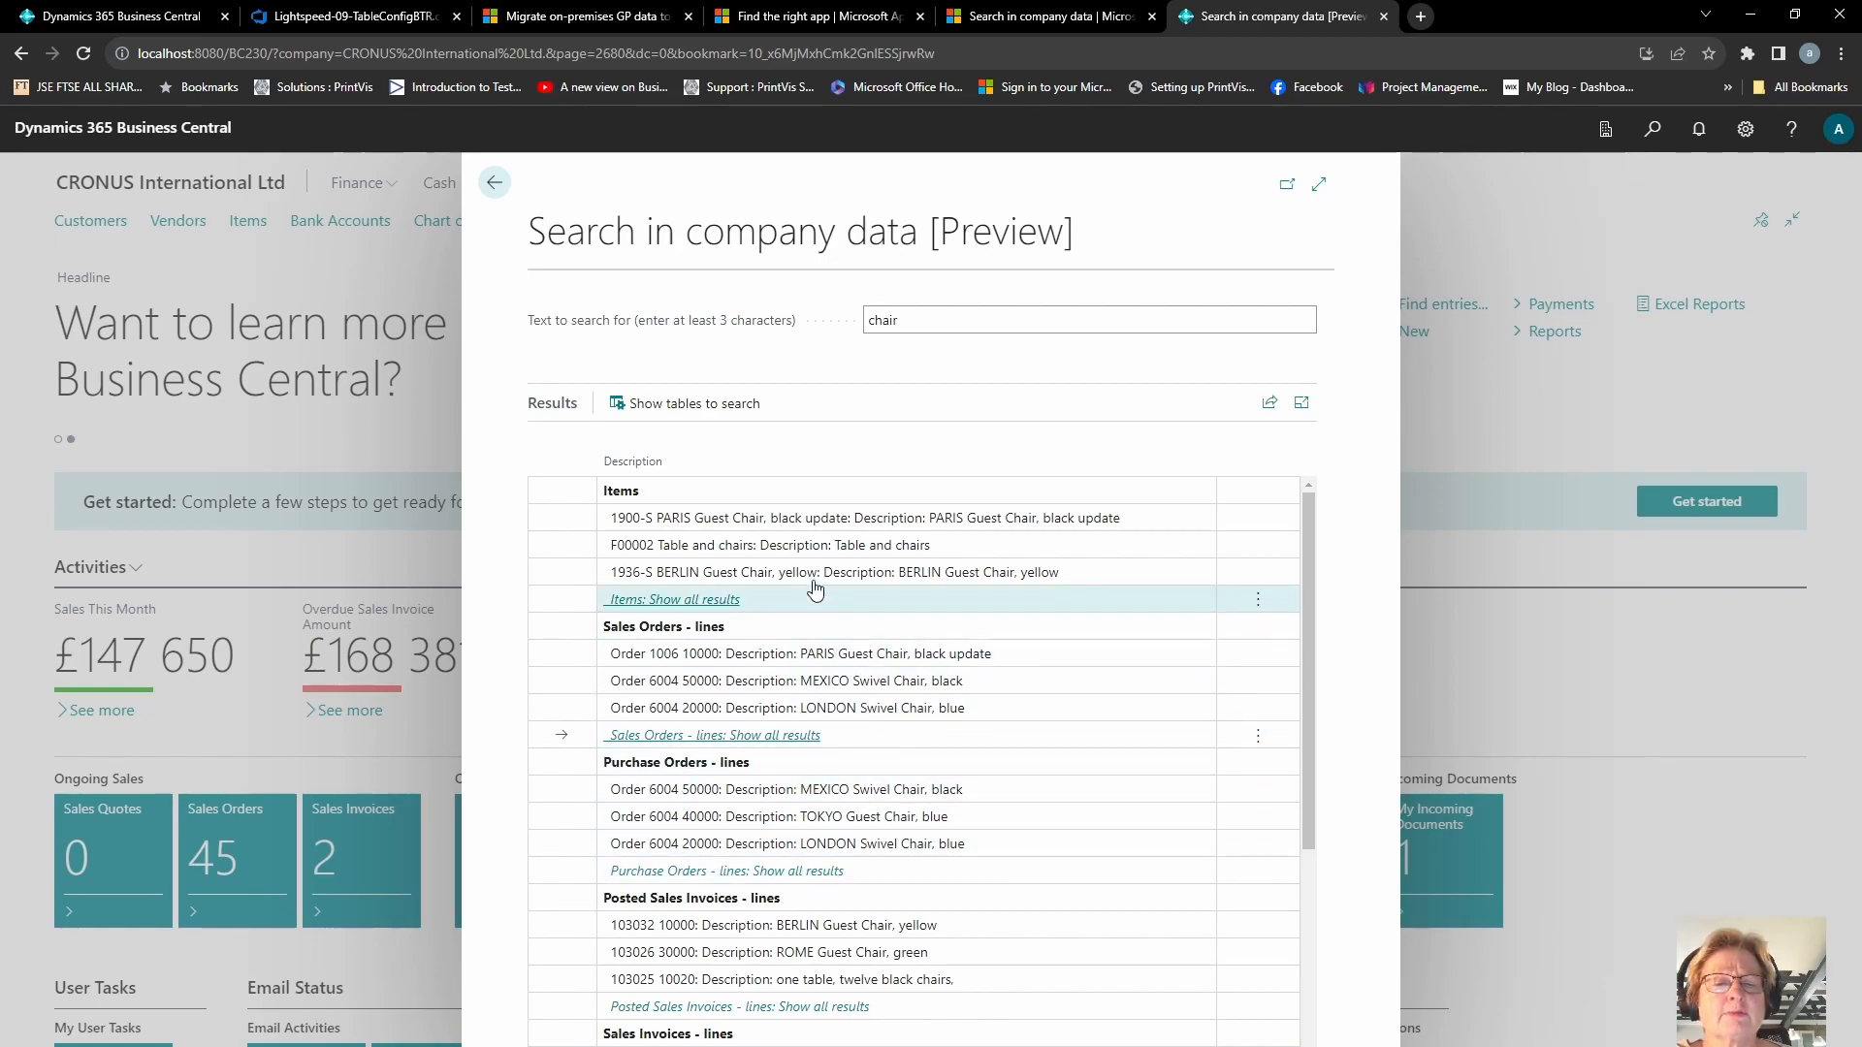
Step: Review the chair search results and close the search page
scroll(1321, 759, down, 4)
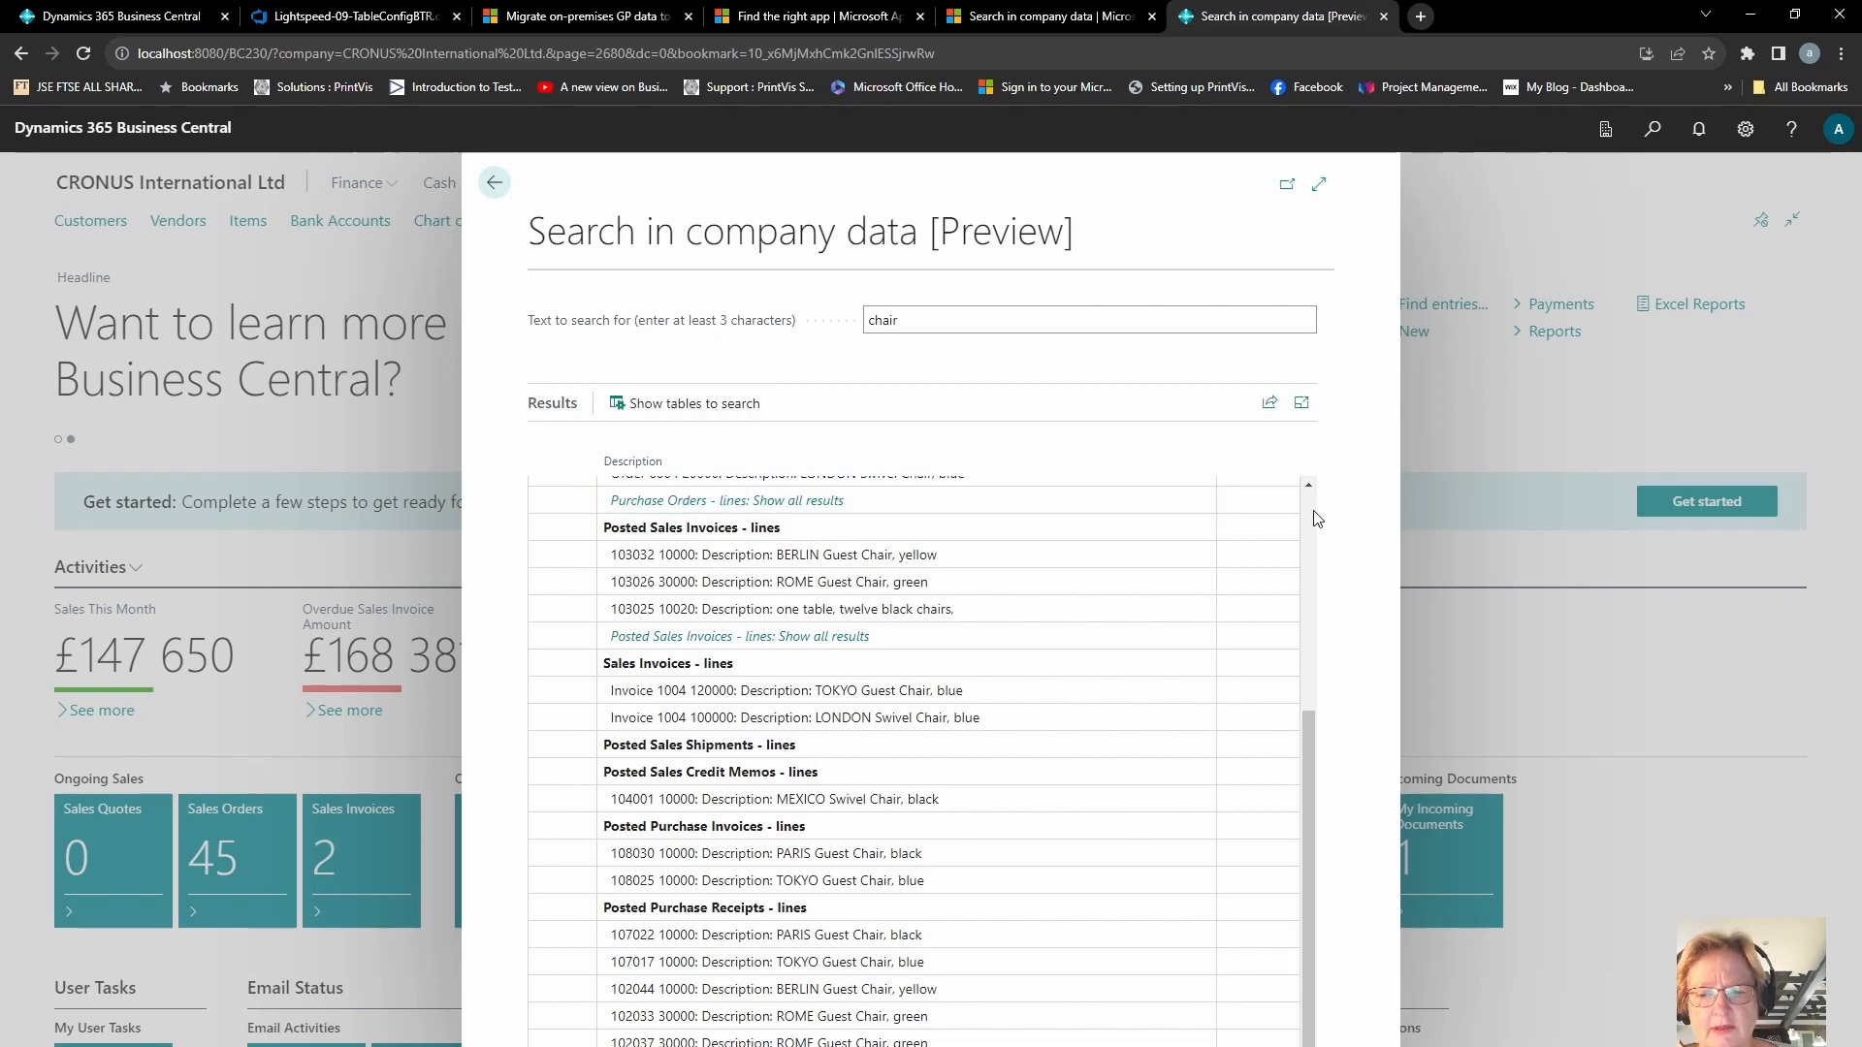
scroll(1313, 511, up, 4)
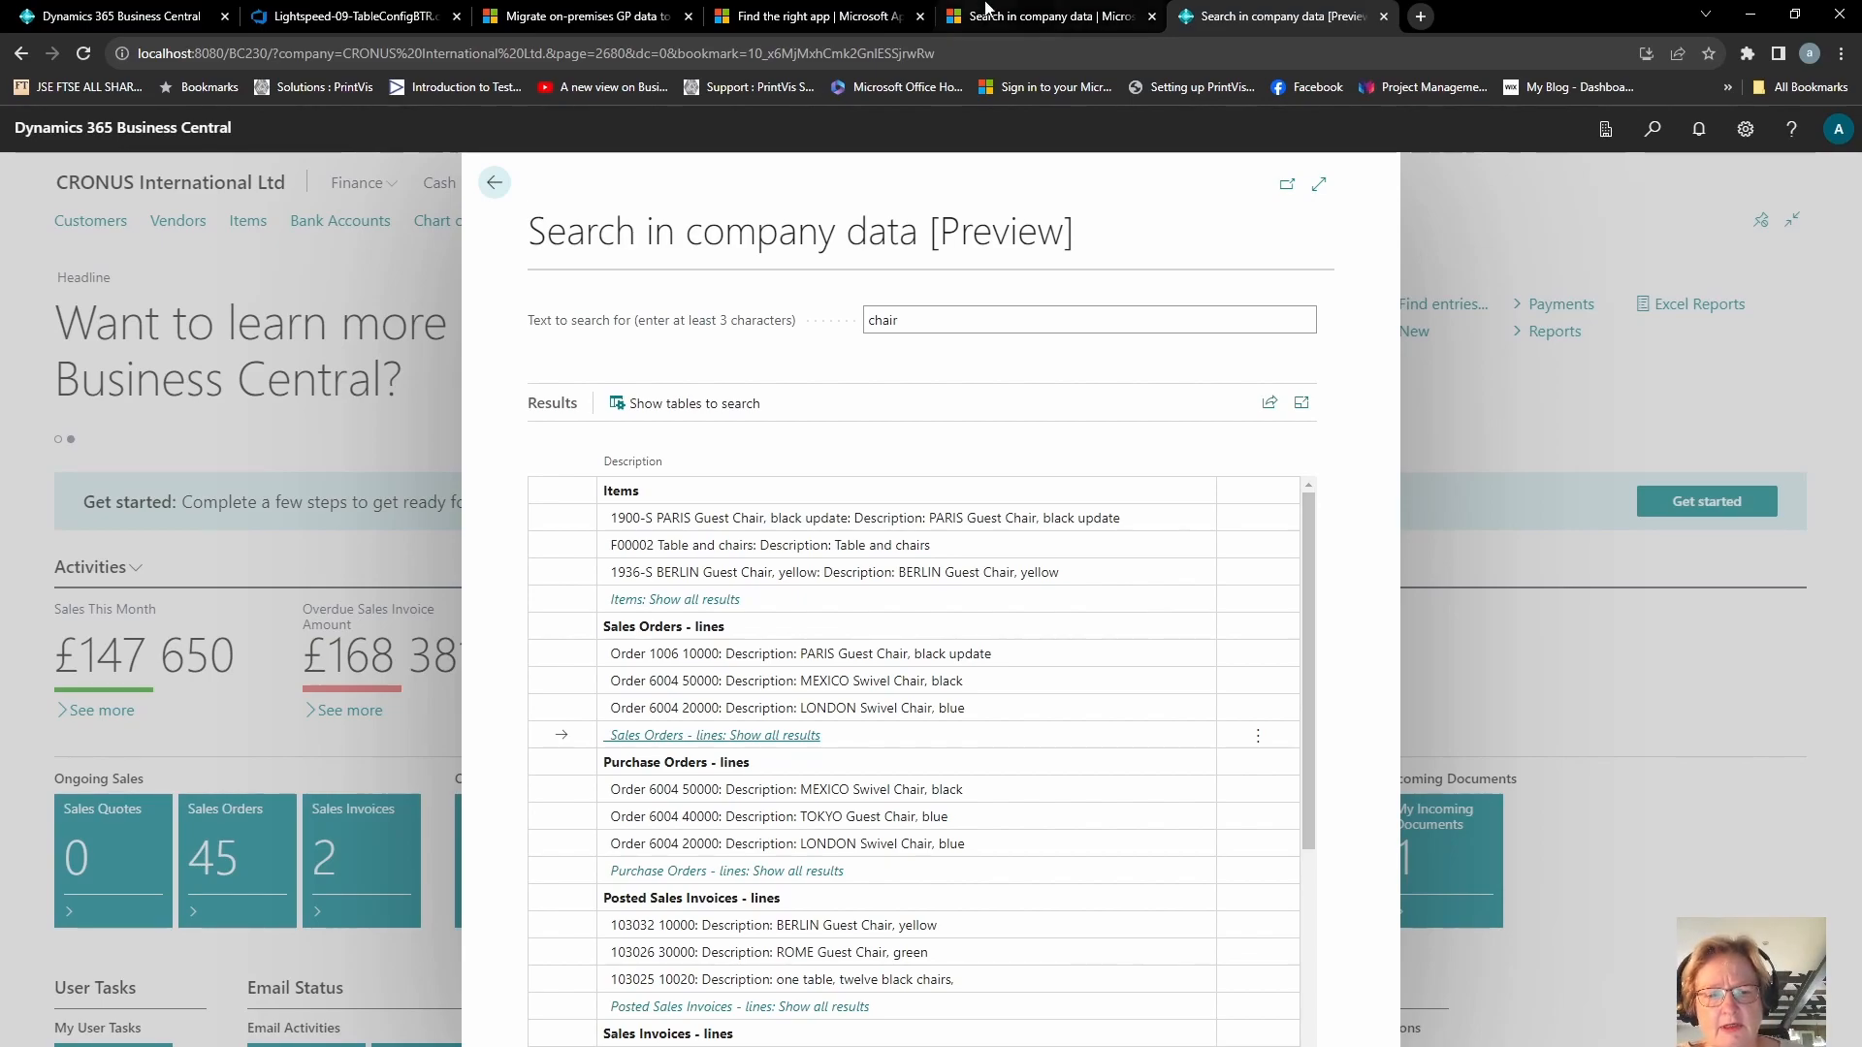
click(496, 184)
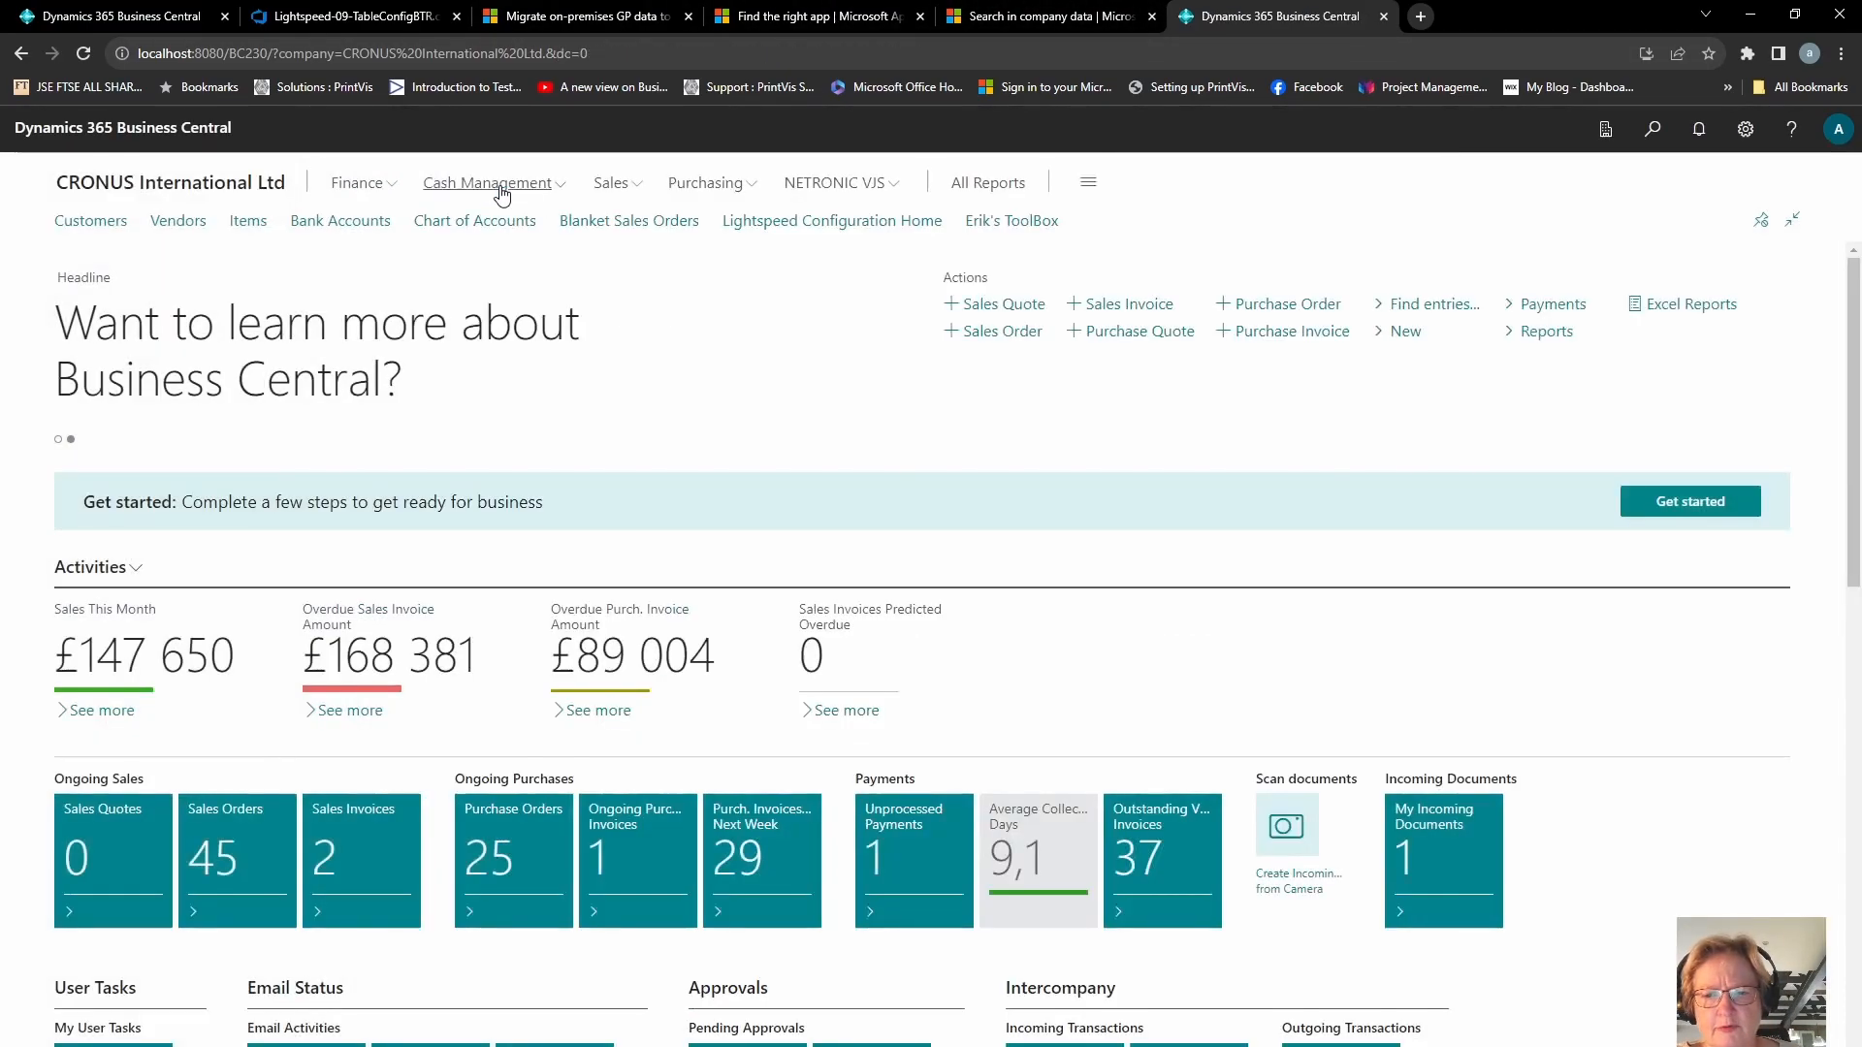